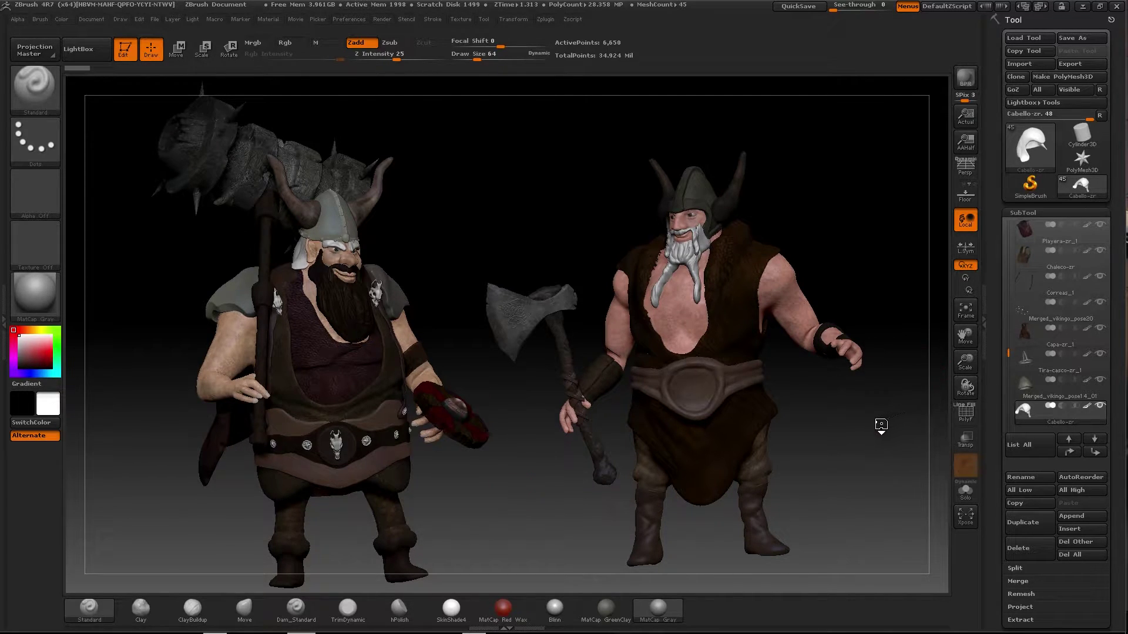
Rotate both ZBrush vikings to a three-quarter view by dragging on empty canvas
{"action": "left_click_drag", "start_coordinate": [870, 416], "coordinate": [860, 395]}
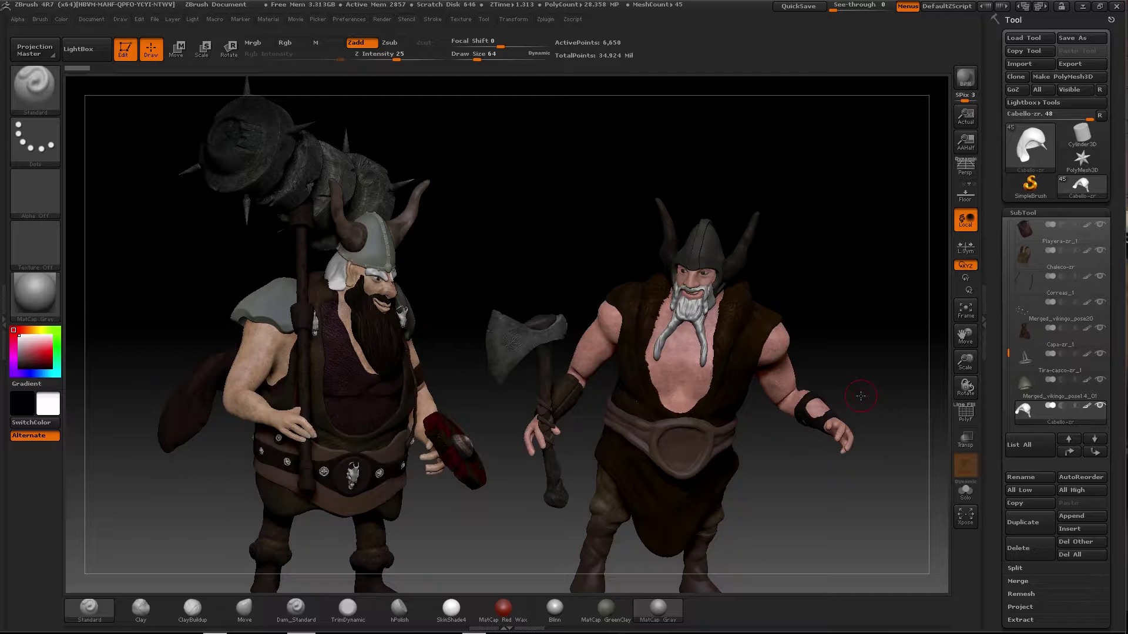
Turn the vikings toward a frontal view and pan them right and down for a closer shot
{"action": "left_click", "coordinate": [462, 20]}
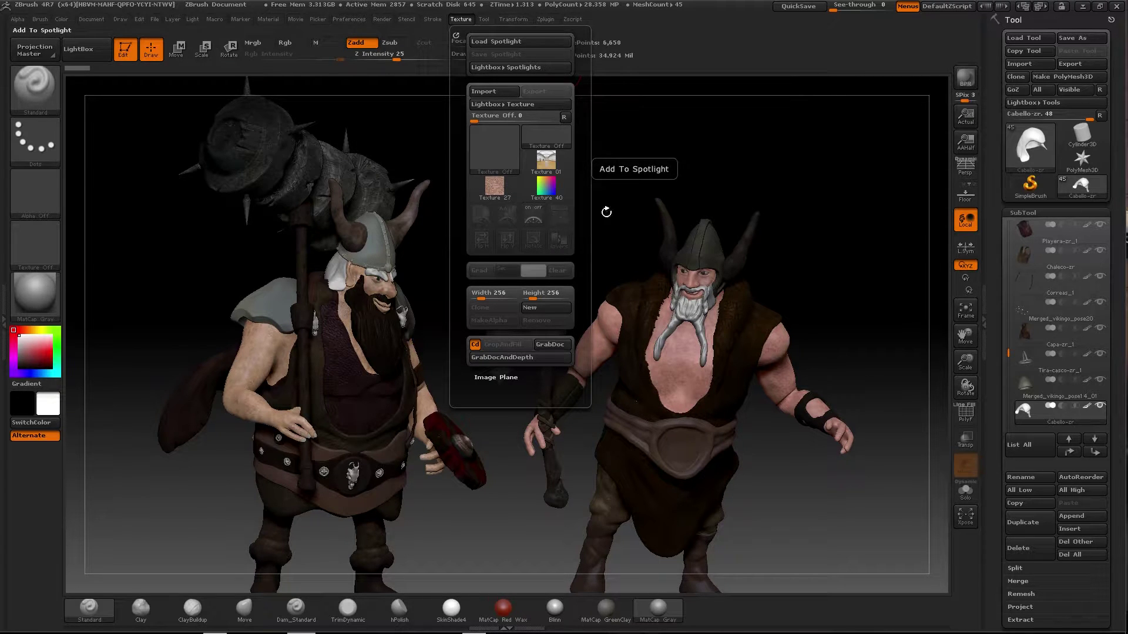
{"action": "left_click_drag", "start_coordinate": [790, 254], "coordinate": [795, 266]}
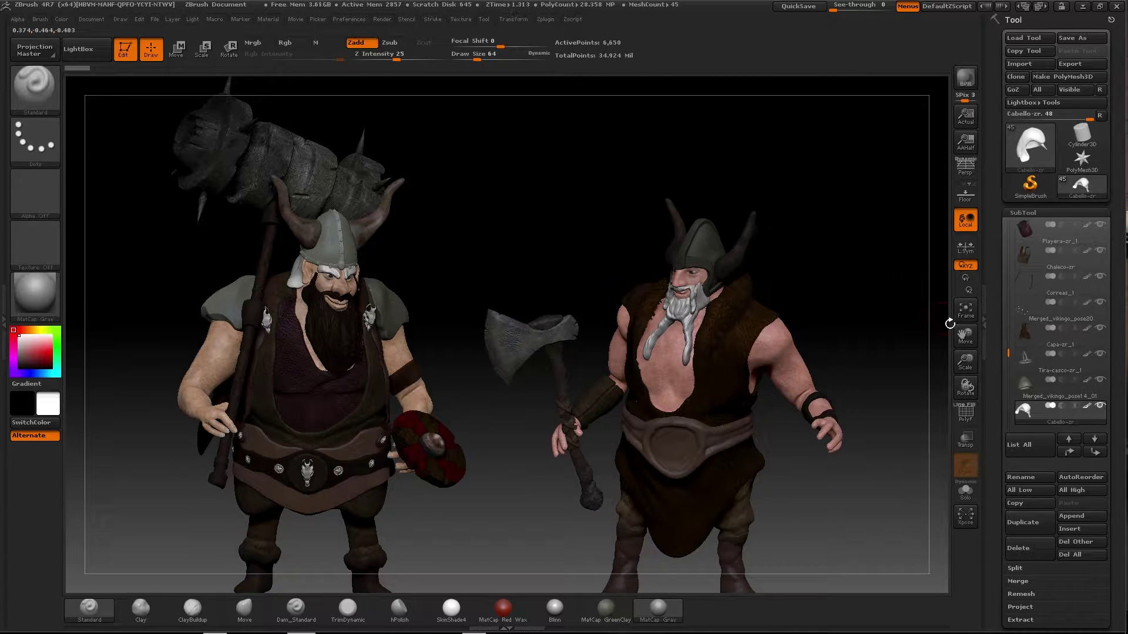
{"action": "mouse_move", "coordinate": [965, 335]}
{"action": "left_mouse_down"}
{"action": "mouse_move", "coordinate": [967, 357]}
{"action": "mouse_move", "coordinate": [834, 275]}
{"action": "left_mouse_up"}
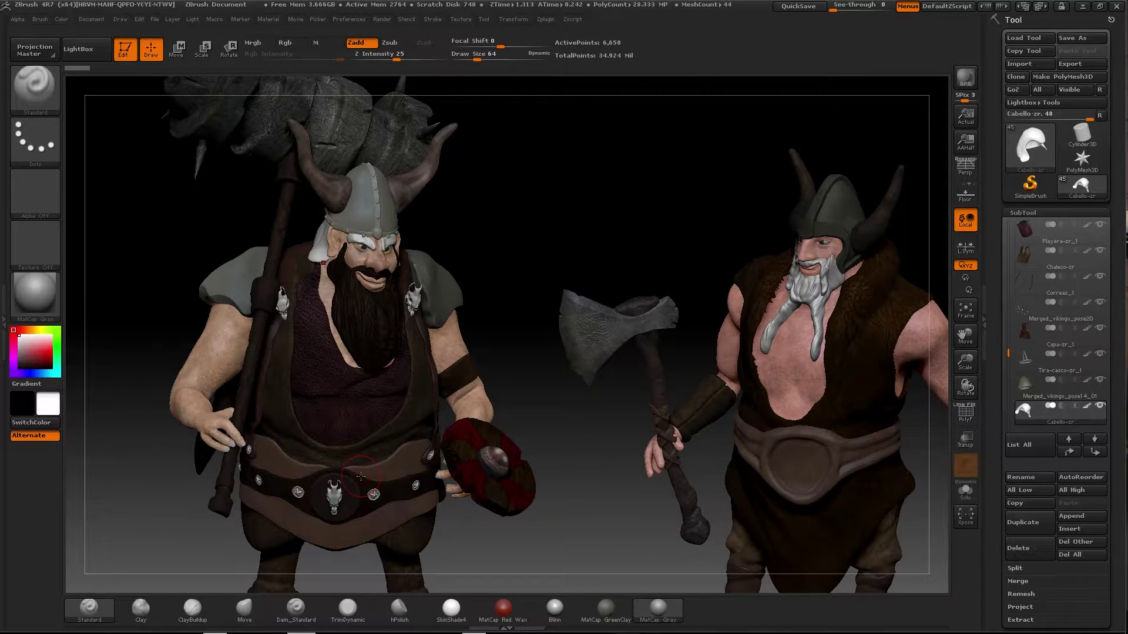
Switch to perspective, enable KeyShot as the external renderer, and send the vikings via BPR
{"action": "left_click", "coordinate": [964, 165]}
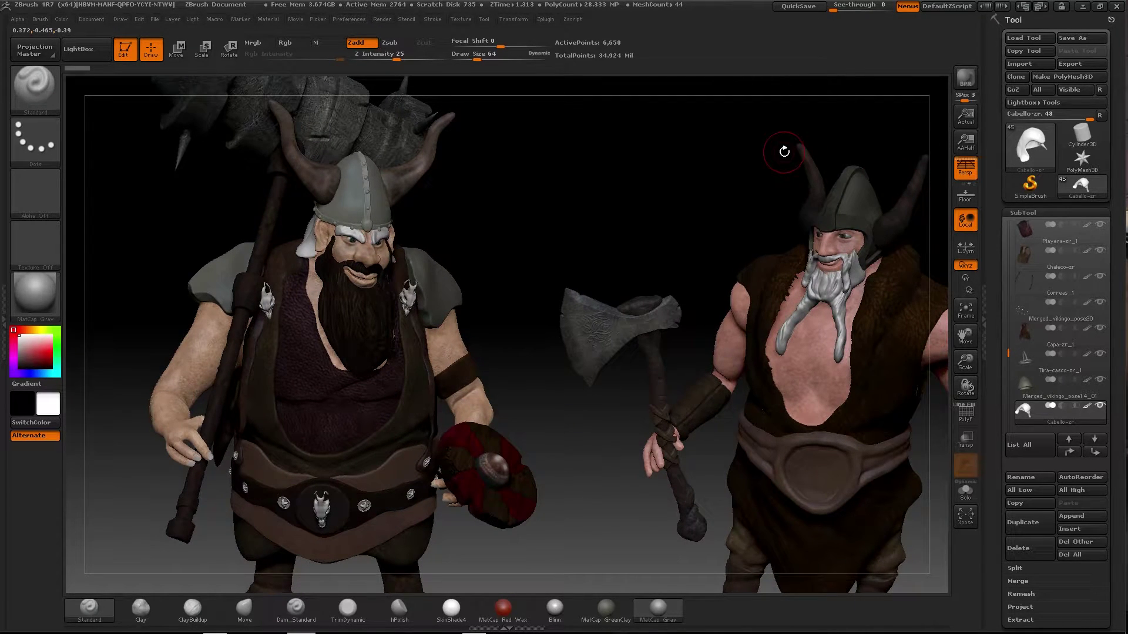
{"action": "left_click", "coordinate": [391, 20]}
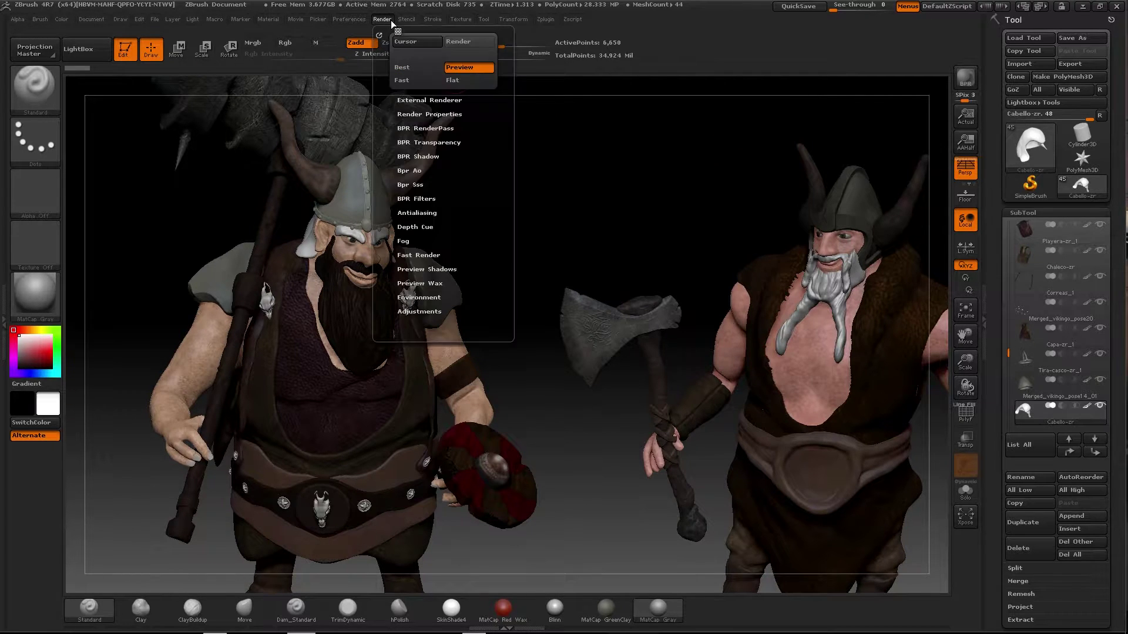
{"action": "left_click", "coordinate": [439, 100]}
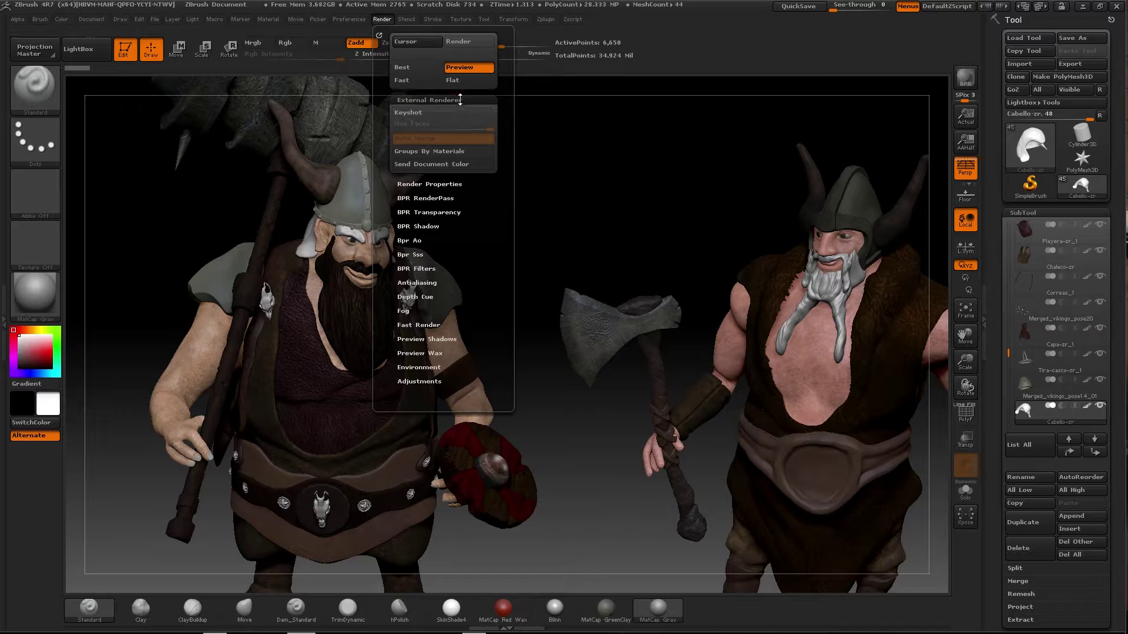
{"action": "left_click", "coordinate": [402, 115]}
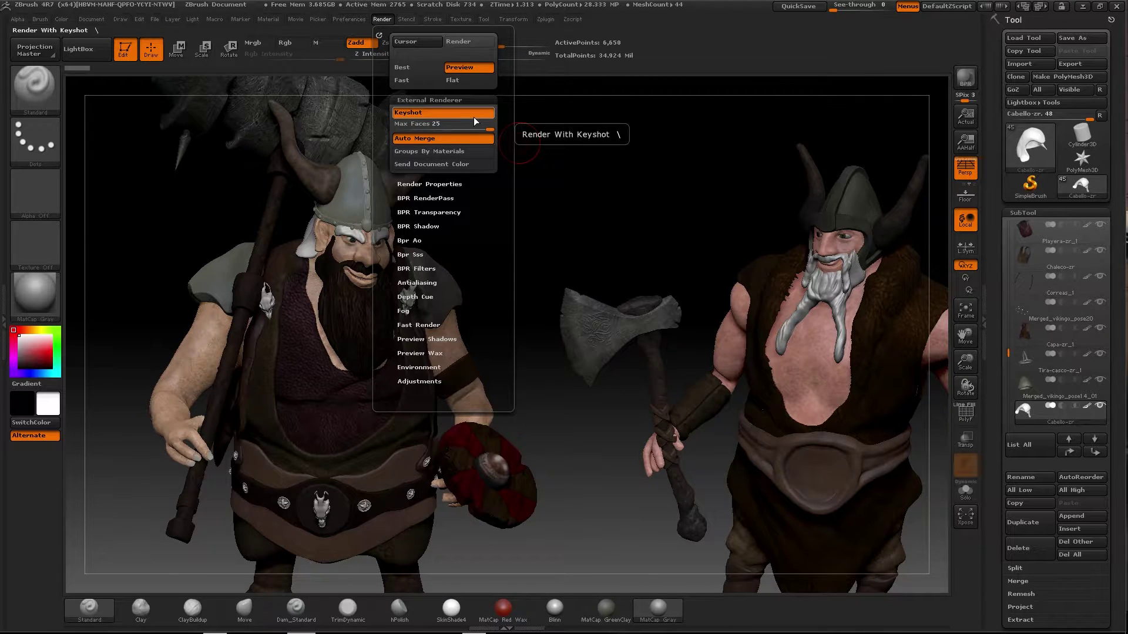
{"action": "left_click", "coordinate": [964, 79]}
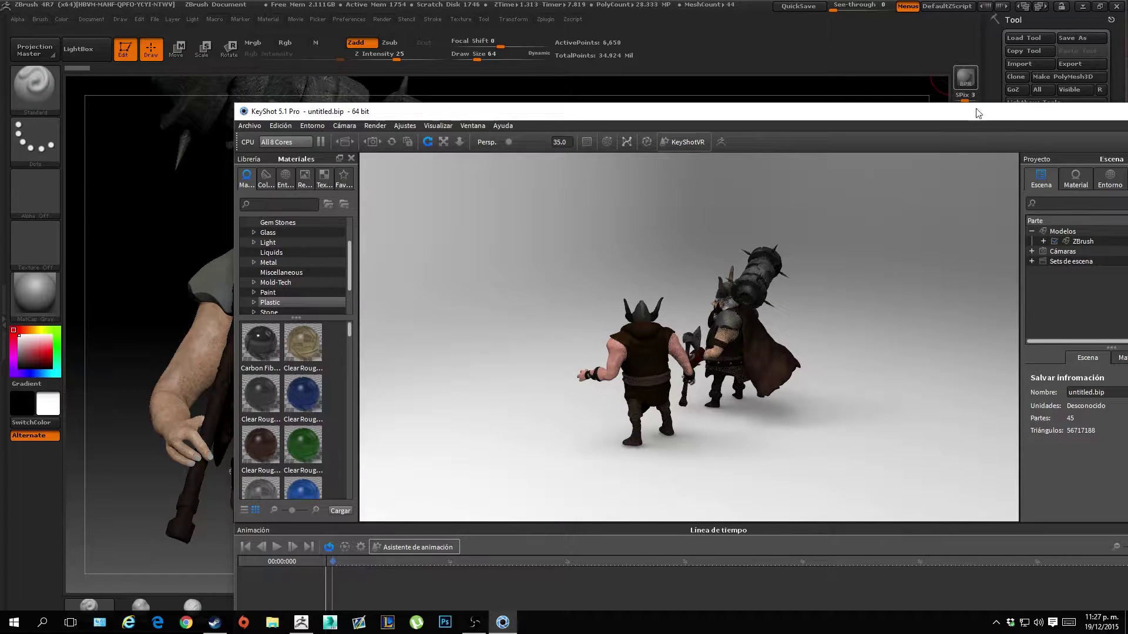
Maximize KeyShot, hide the Animación timeline, and orbit to a front view of the vikings
{"action": "mouse_move", "coordinate": [976, 113]}
{"action": "left_mouse_down"}
{"action": "mouse_move", "coordinate": [863, 82]}
{"action": "mouse_move", "coordinate": [856, 57]}
{"action": "left_mouse_up"}
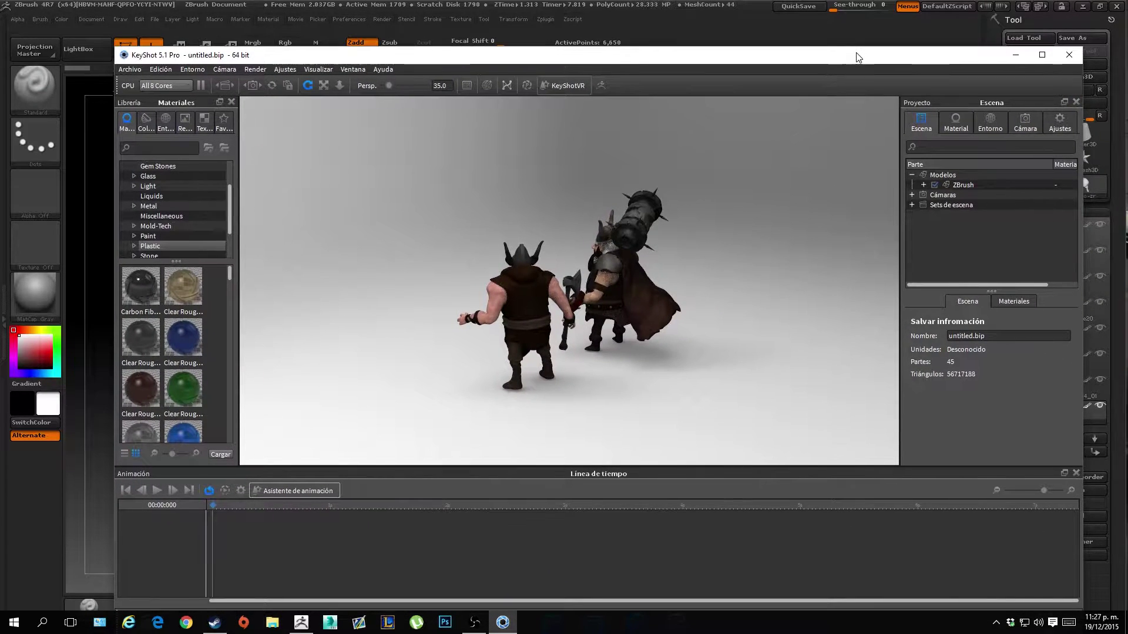
{"action": "left_click", "coordinate": [1043, 56]}
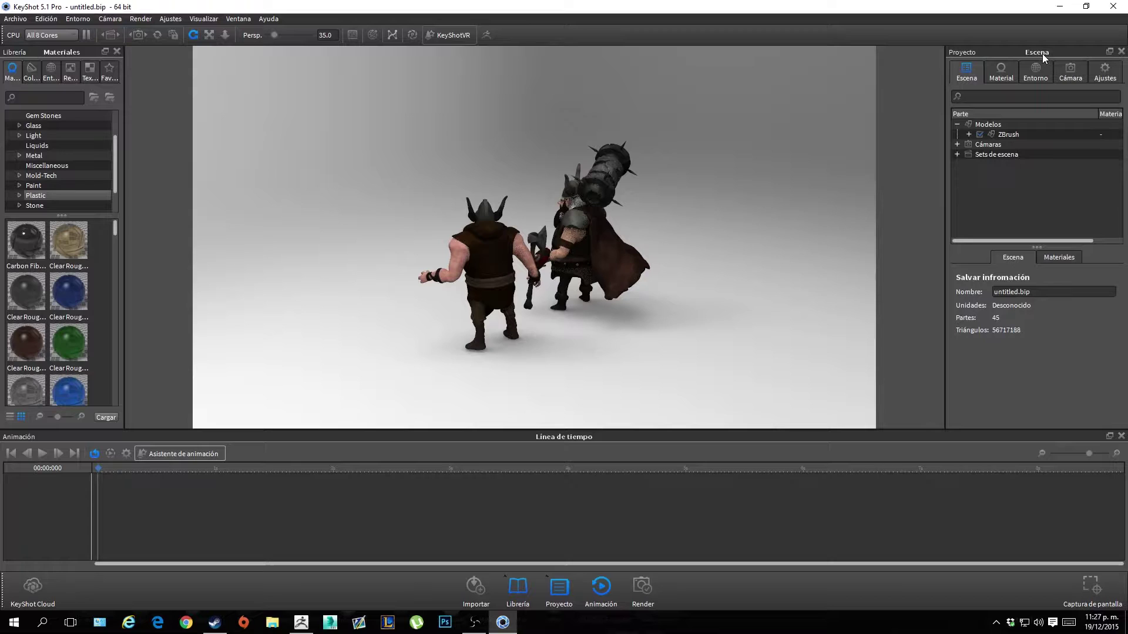
{"action": "left_click", "coordinate": [611, 584]}
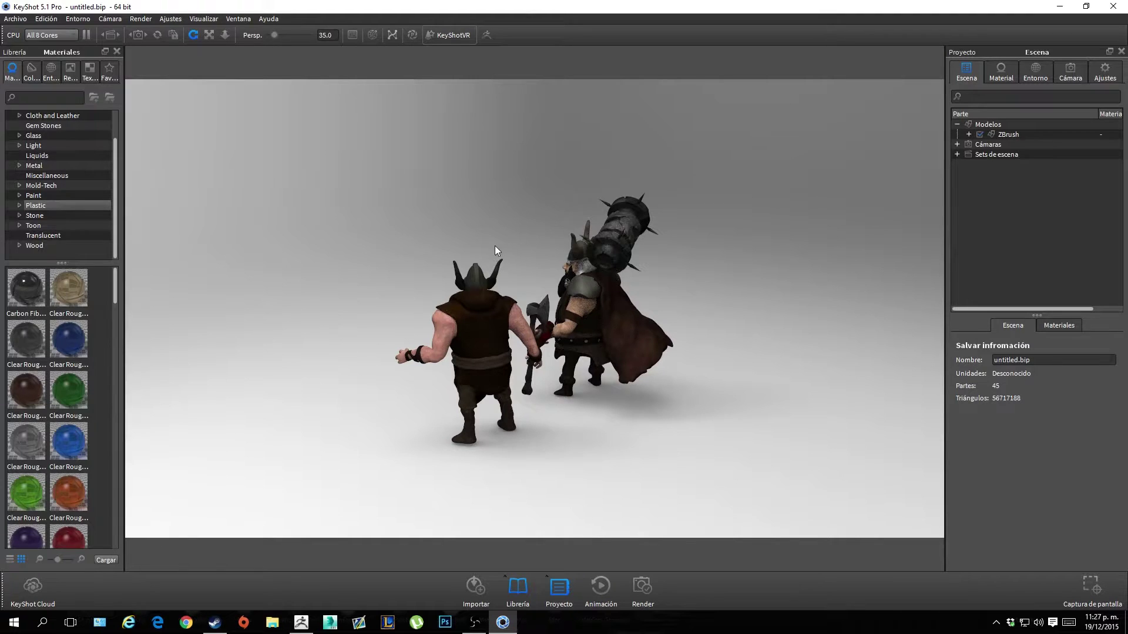
{"action": "mouse_move", "coordinate": [495, 246]}
{"action": "left_mouse_down"}
{"action": "mouse_move", "coordinate": [815, 268]}
{"action": "mouse_move", "coordinate": [921, 230]}
{"action": "left_mouse_up"}
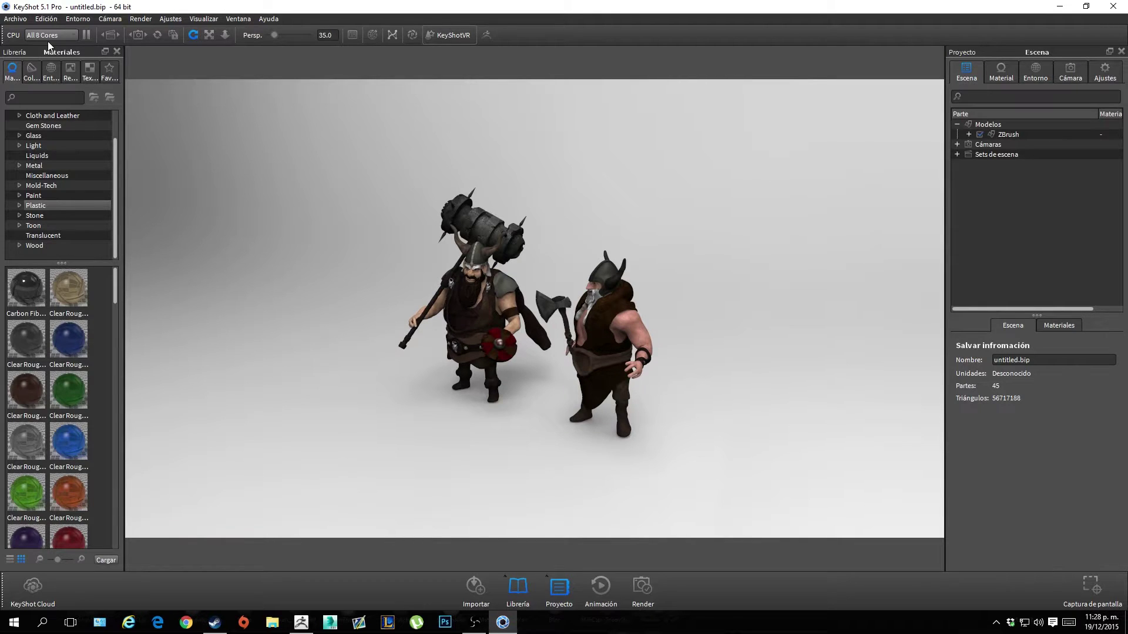
Keep rendering on All 8 Cores and zoom the camera in on the vikings
{"action": "left_click", "coordinate": [47, 36]}
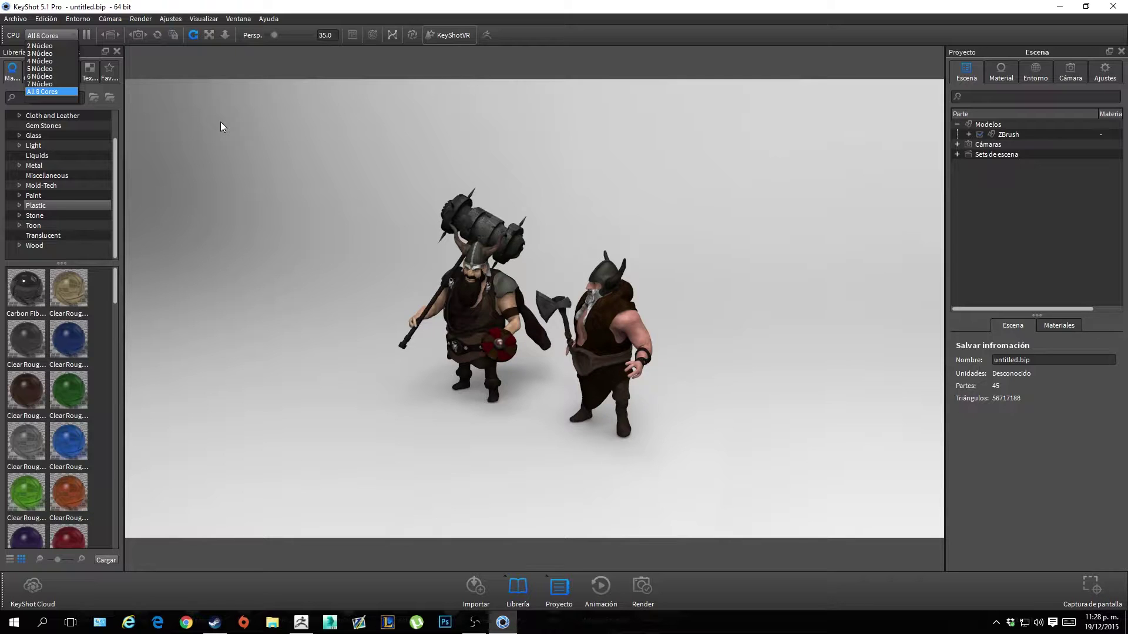
{"action": "left_click", "coordinate": [646, 202]}
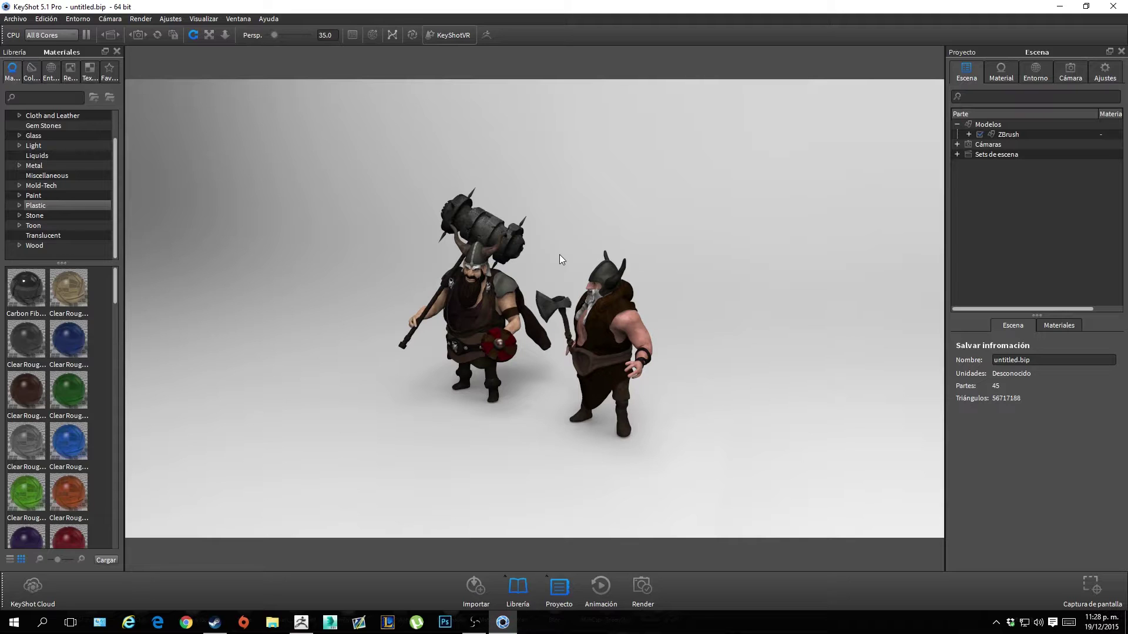
{"action": "scroll", "coordinate": [557, 238], "scroll_direction": "down", "scroll_amount": 2}
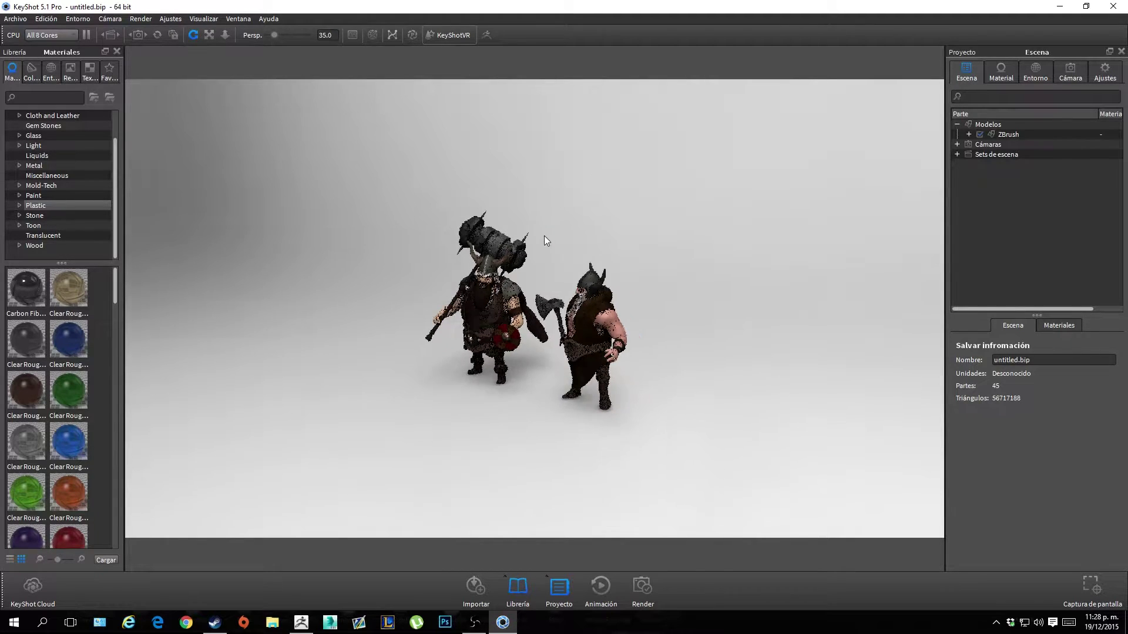
{"action": "scroll", "coordinate": [544, 234], "scroll_direction": "up", "scroll_amount": 4}
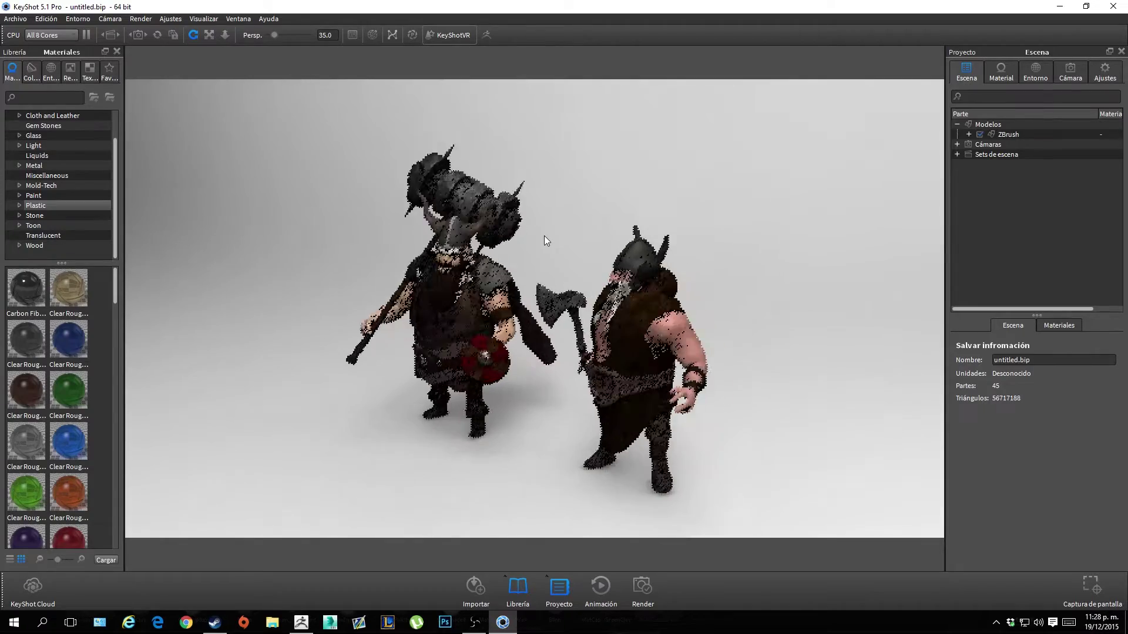
{"action": "scroll", "coordinate": [543, 235], "scroll_direction": "up", "scroll_amount": 2}
{"action": "scroll", "coordinate": [544, 235], "scroll_direction": "up", "scroll_amount": 1}
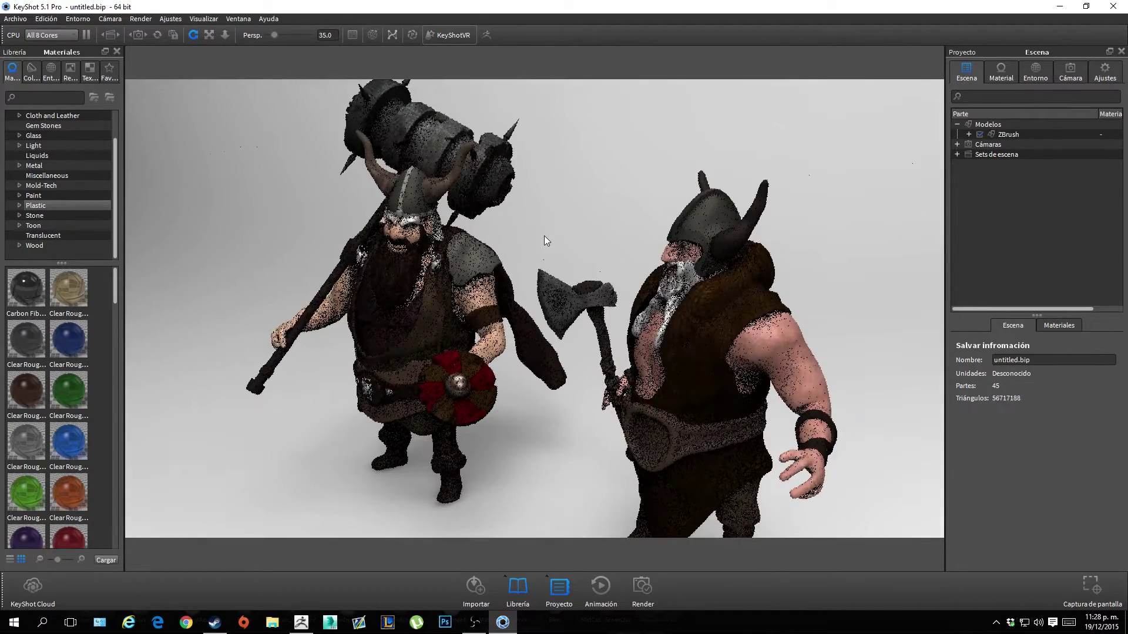
{"action": "scroll", "coordinate": [544, 235], "scroll_direction": "down", "scroll_amount": 2}
{"action": "scroll", "coordinate": [544, 235], "scroll_direction": "up", "scroll_amount": 1}
{"action": "scroll", "coordinate": [544, 235], "scroll_direction": "down", "scroll_amount": 2}
{"action": "scroll", "coordinate": [544, 235], "scroll_direction": "down", "scroll_amount": 1}
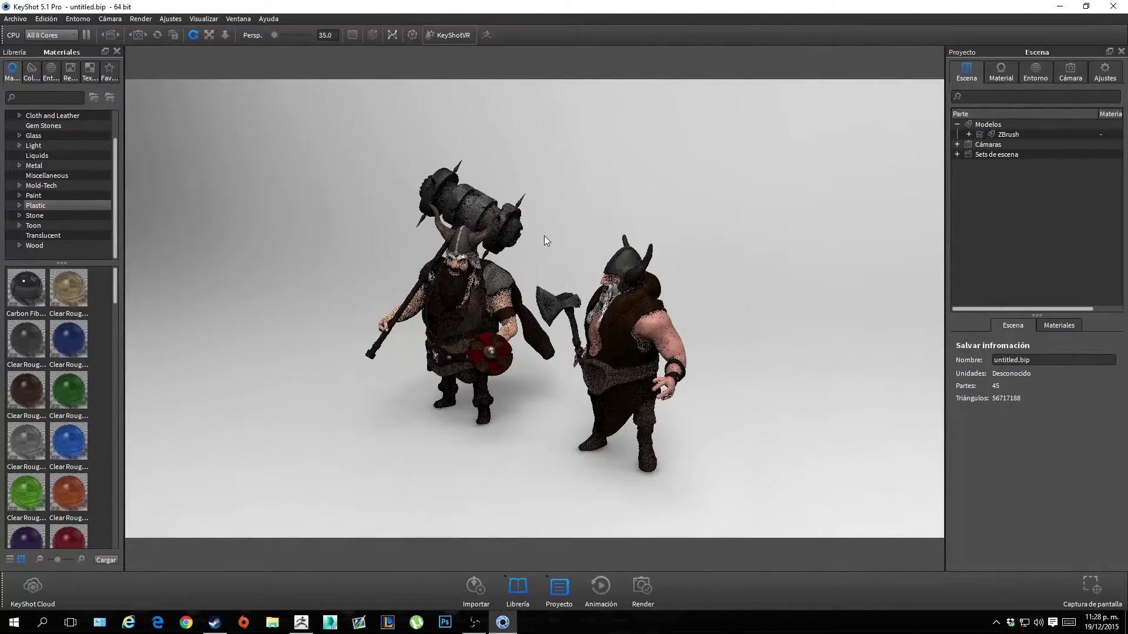
{"action": "scroll", "coordinate": [543, 235], "scroll_direction": "down", "scroll_amount": 1}
{"action": "scroll", "coordinate": [544, 235], "scroll_direction": "up", "scroll_amount": 2}
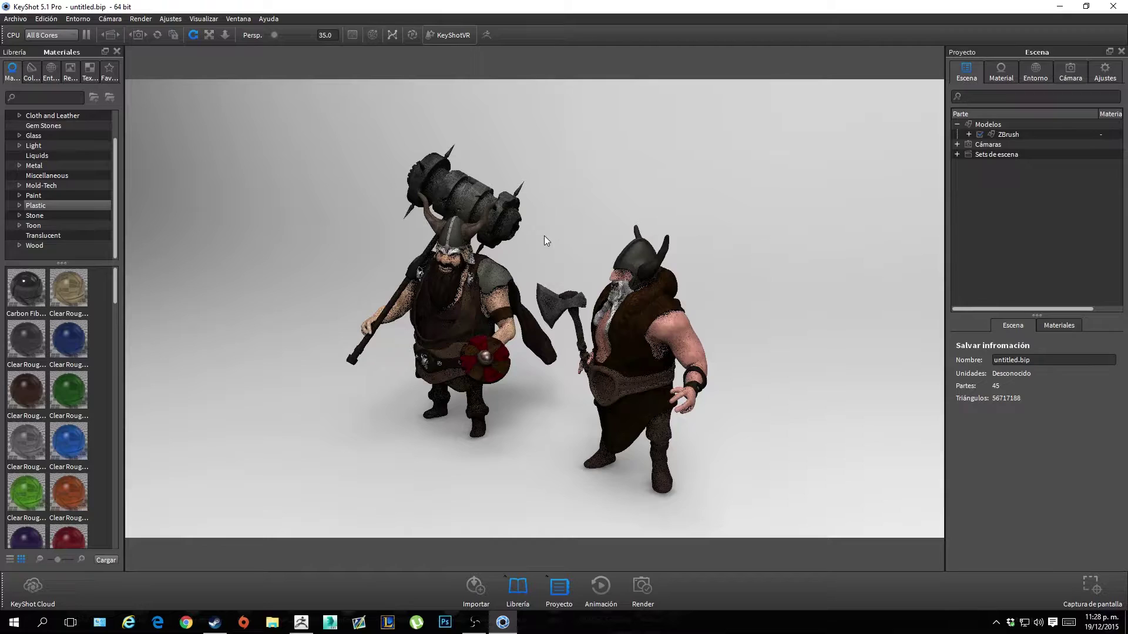
Orbit to a low, frontal close-up of both vikings
{"action": "mouse_move", "coordinate": [645, 236]}
{"action": "left_mouse_down"}
{"action": "mouse_move", "coordinate": [702, 176]}
{"action": "mouse_move", "coordinate": [475, 224]}
{"action": "mouse_move", "coordinate": [457, 203]}
{"action": "mouse_move", "coordinate": [689, 219]}
{"action": "mouse_move", "coordinate": [695, 241]}
{"action": "left_mouse_up"}
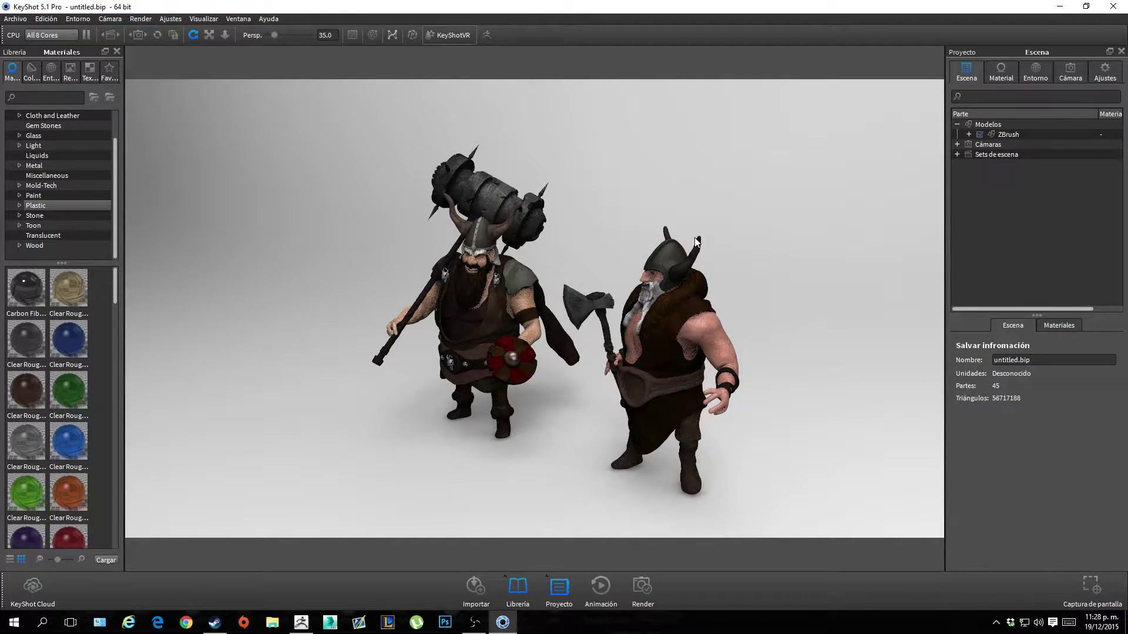
{"action": "mouse_move", "coordinate": [633, 214]}
{"action": "left_mouse_down"}
{"action": "mouse_move", "coordinate": [866, 203]}
{"action": "mouse_move", "coordinate": [807, 138]}
{"action": "mouse_move", "coordinate": [682, 169]}
{"action": "mouse_move", "coordinate": [636, 286]}
{"action": "mouse_move", "coordinate": [667, 264]}
{"action": "mouse_move", "coordinate": [543, 250]}
{"action": "left_mouse_up"}
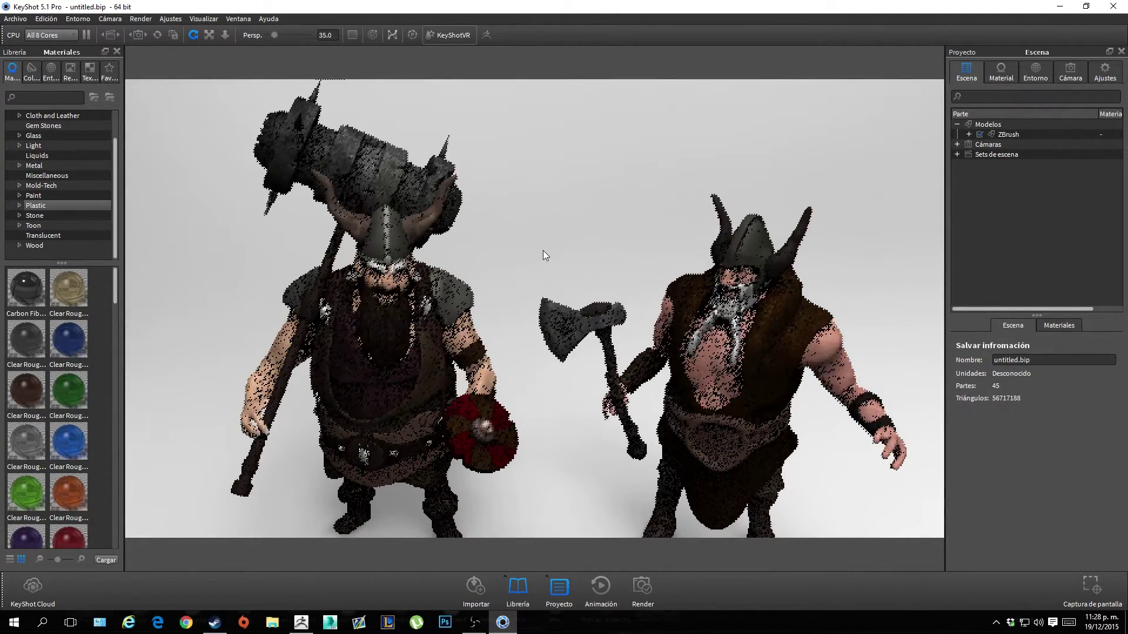
{"action": "scroll", "coordinate": [542, 245], "scroll_direction": "up", "scroll_amount": 3}
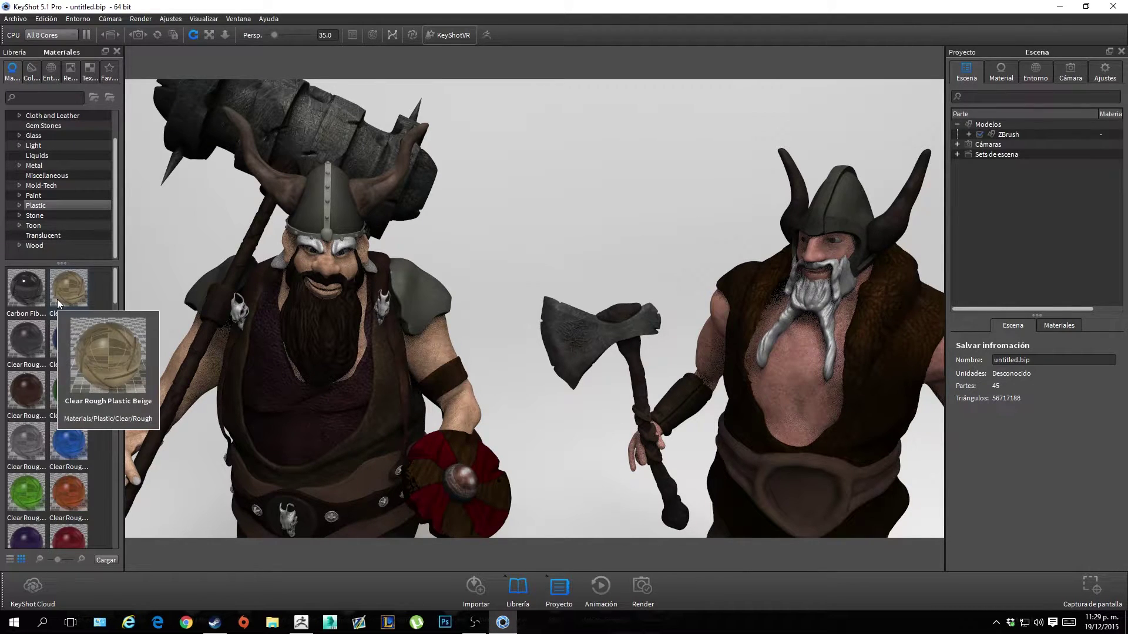
Try the Rubber material on the left viking, then zoom onto its head and shoulder beside the axe
{"action": "scroll", "coordinate": [57, 298], "scroll_direction": "down", "scroll_amount": 3}
{"action": "scroll", "coordinate": [53, 329], "scroll_direction": "down", "scroll_amount": 3}
{"action": "scroll", "coordinate": [48, 360], "scroll_direction": "down", "scroll_amount": 3}
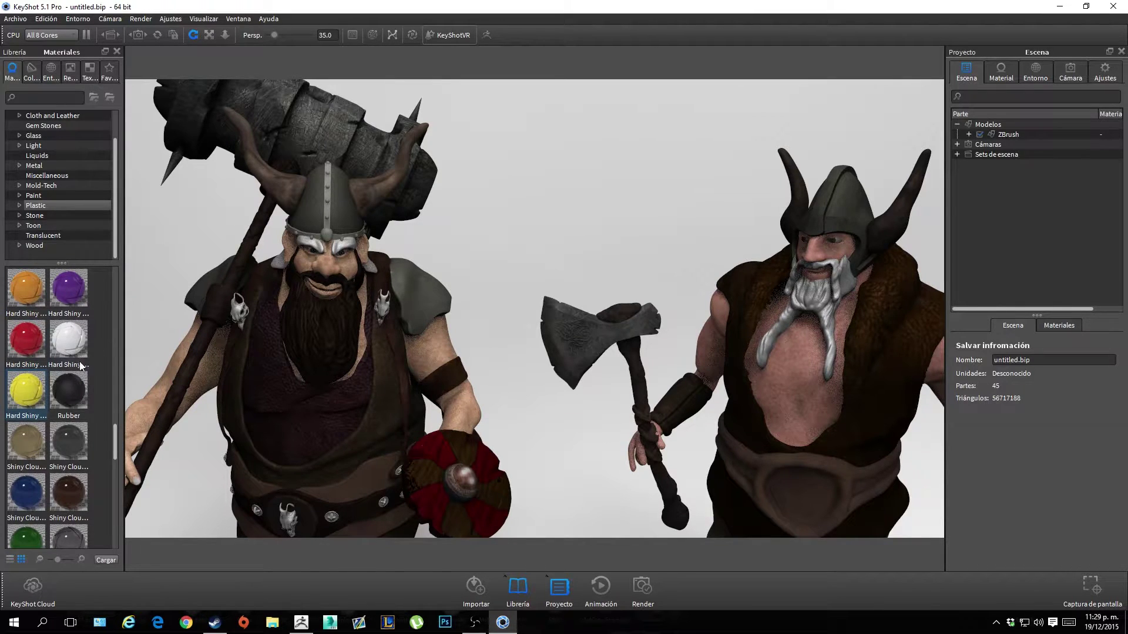
{"action": "left_click_drag", "start_coordinate": [69, 392], "coordinate": [312, 247]}
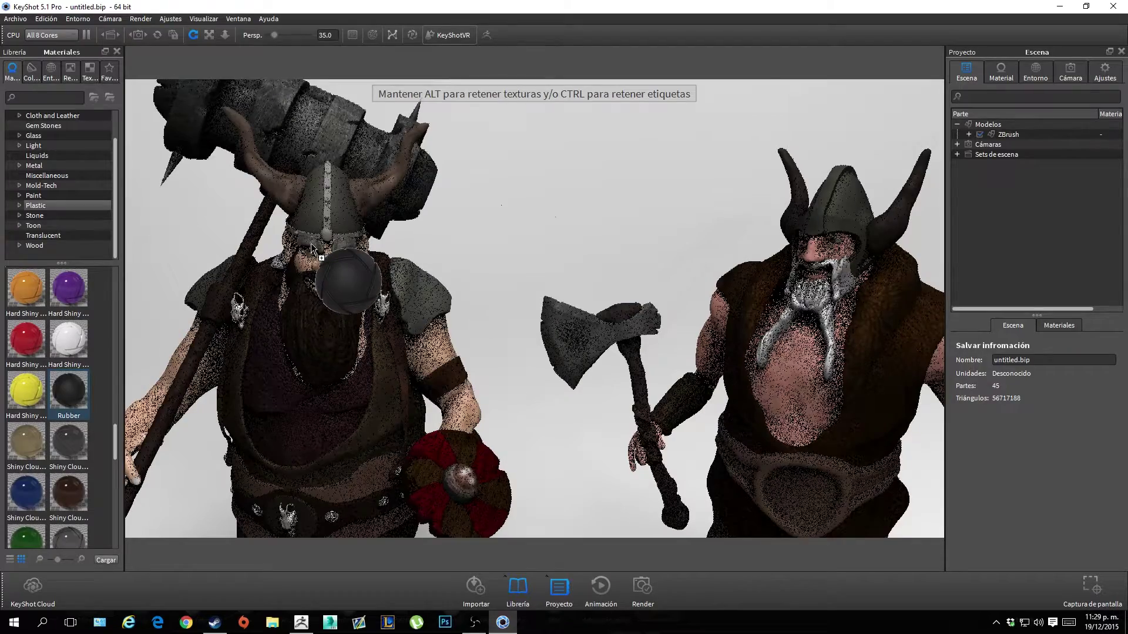
{"action": "mouse_move", "coordinate": [438, 239]}
{"action": "left_mouse_down"}
{"action": "mouse_move", "coordinate": [374, 246]}
{"action": "mouse_move", "coordinate": [454, 235]}
{"action": "left_mouse_up"}
{"action": "scroll", "coordinate": [375, 242], "scroll_direction": "up", "scroll_amount": 5}
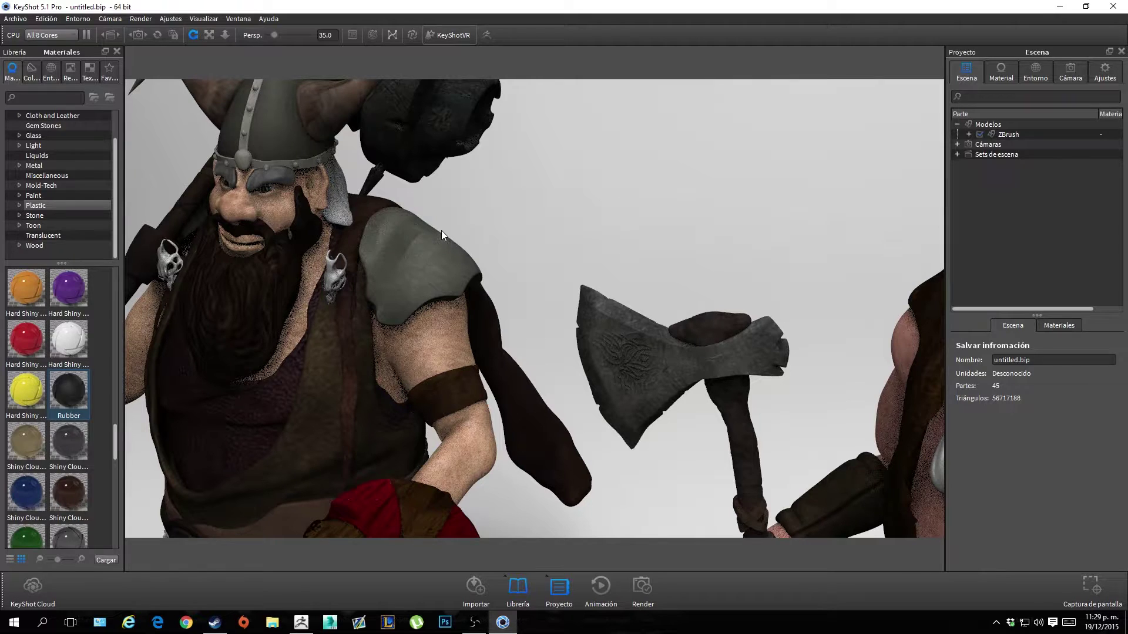
{"action": "left_click", "coordinate": [143, 19]}
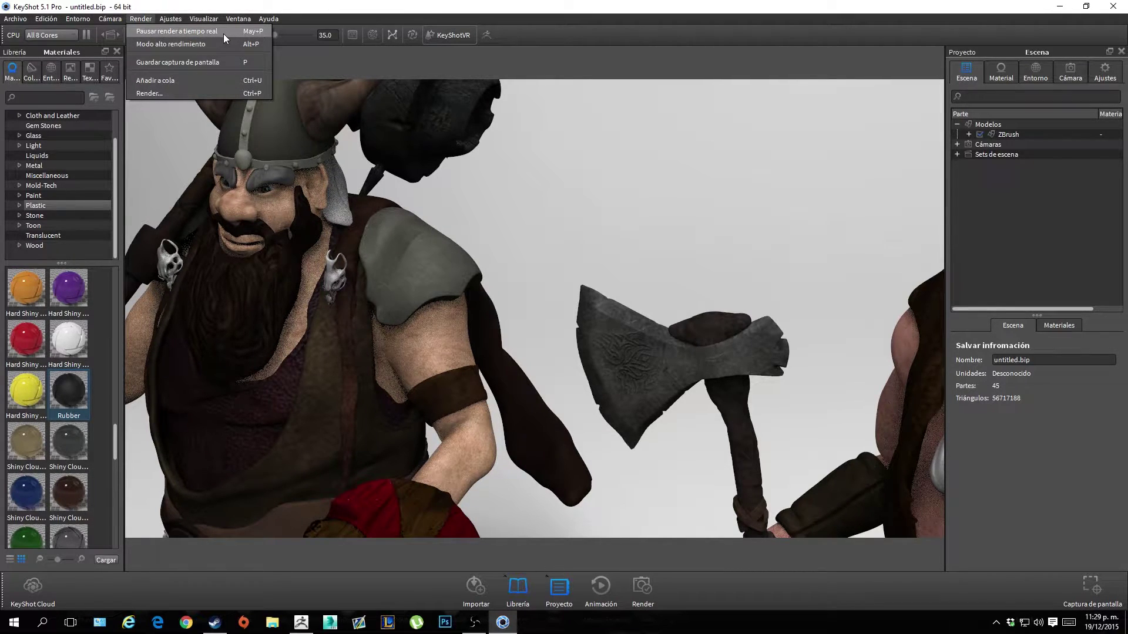
{"action": "left_click", "coordinate": [713, 269]}
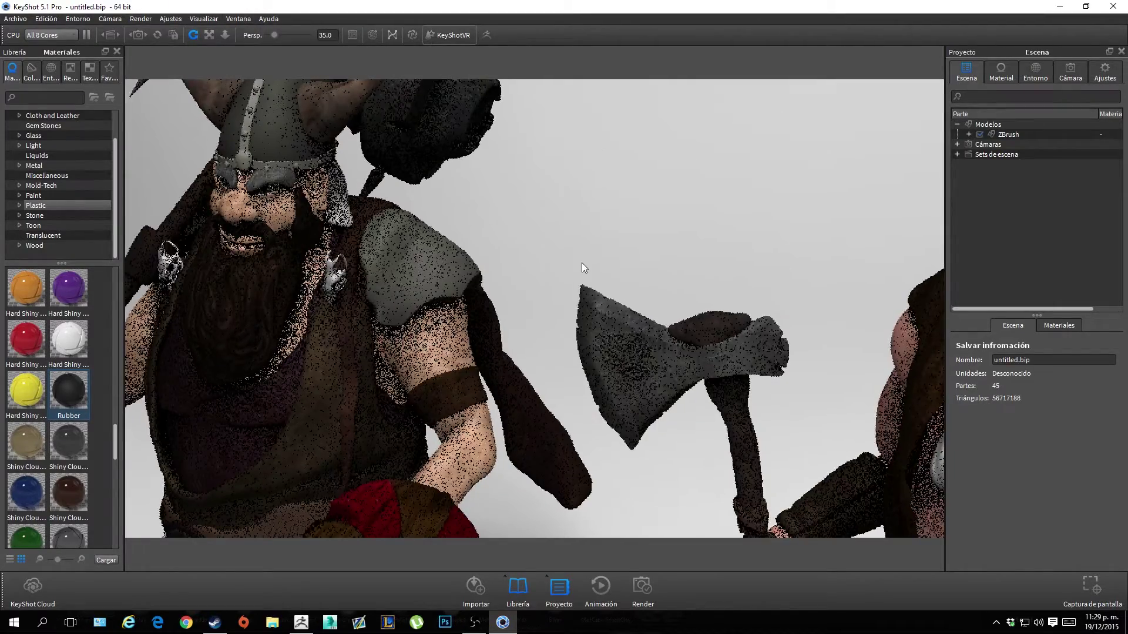
{"action": "scroll", "coordinate": [582, 262], "scroll_direction": "up", "scroll_amount": 4}
{"action": "scroll", "coordinate": [578, 256], "scroll_direction": "down", "scroll_amount": 3}
{"action": "scroll", "coordinate": [578, 256], "scroll_direction": "down", "scroll_amount": 3}
{"action": "left_click_drag", "start_coordinate": [578, 256], "coordinate": [553, 249]}
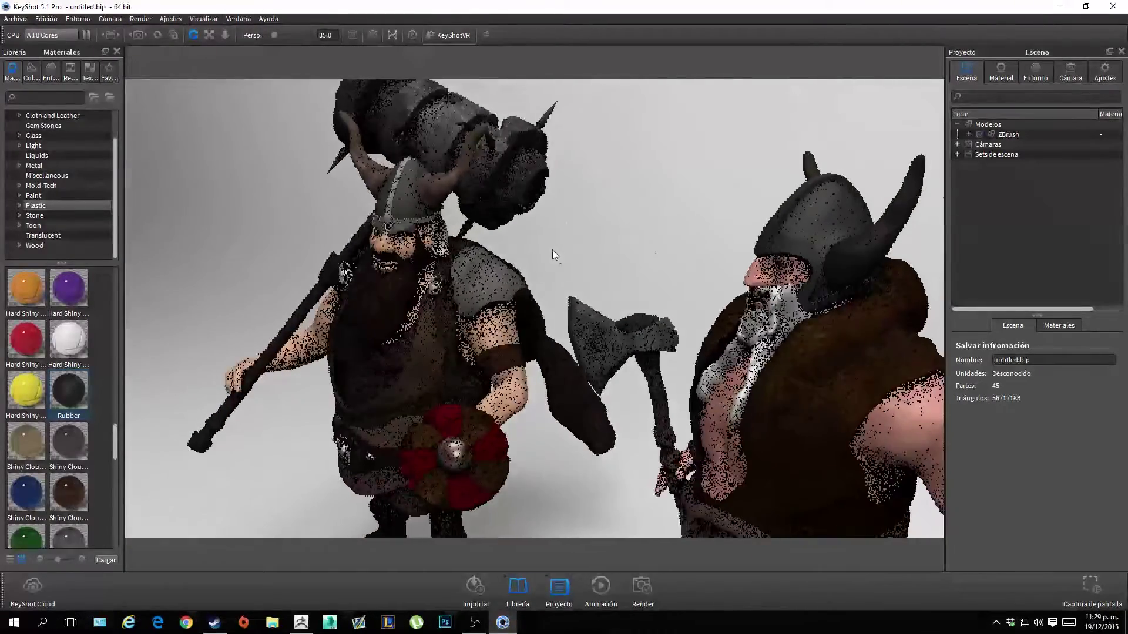
{"action": "left_click_drag", "start_coordinate": [655, 248], "coordinate": [795, 247]}
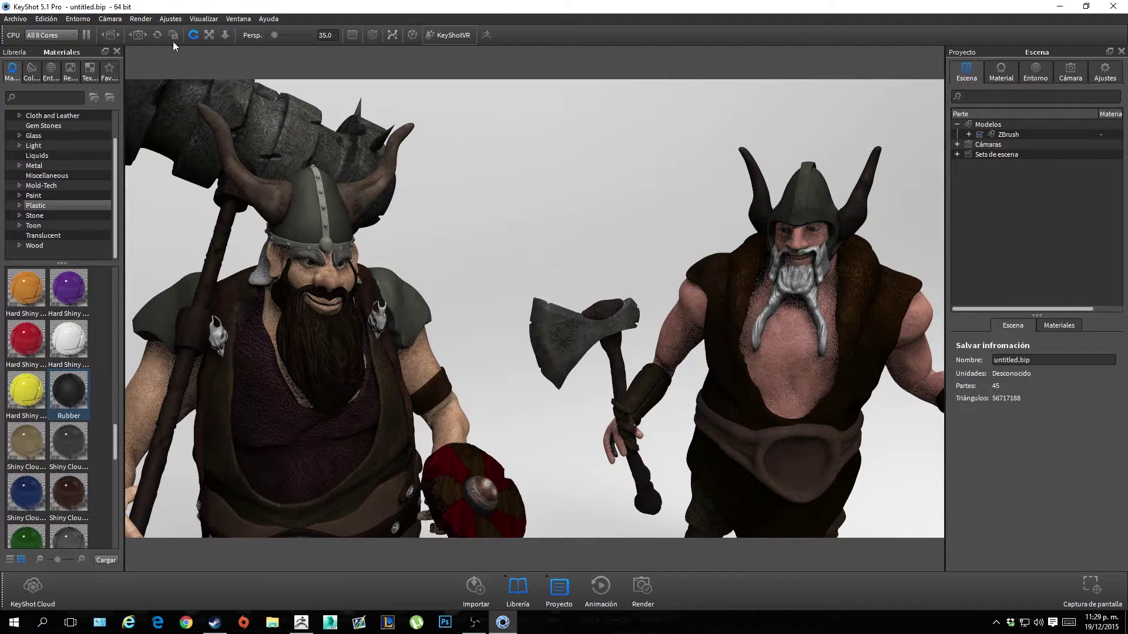
{"action": "left_click", "coordinate": [150, 20]}
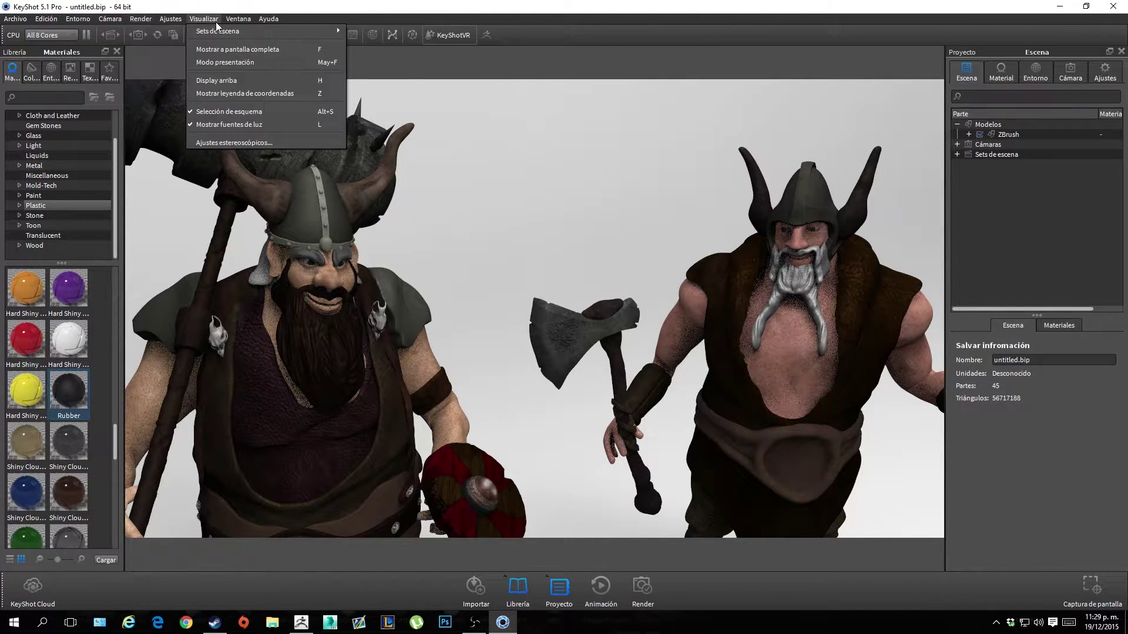
{"action": "left_click", "coordinate": [469, 201]}
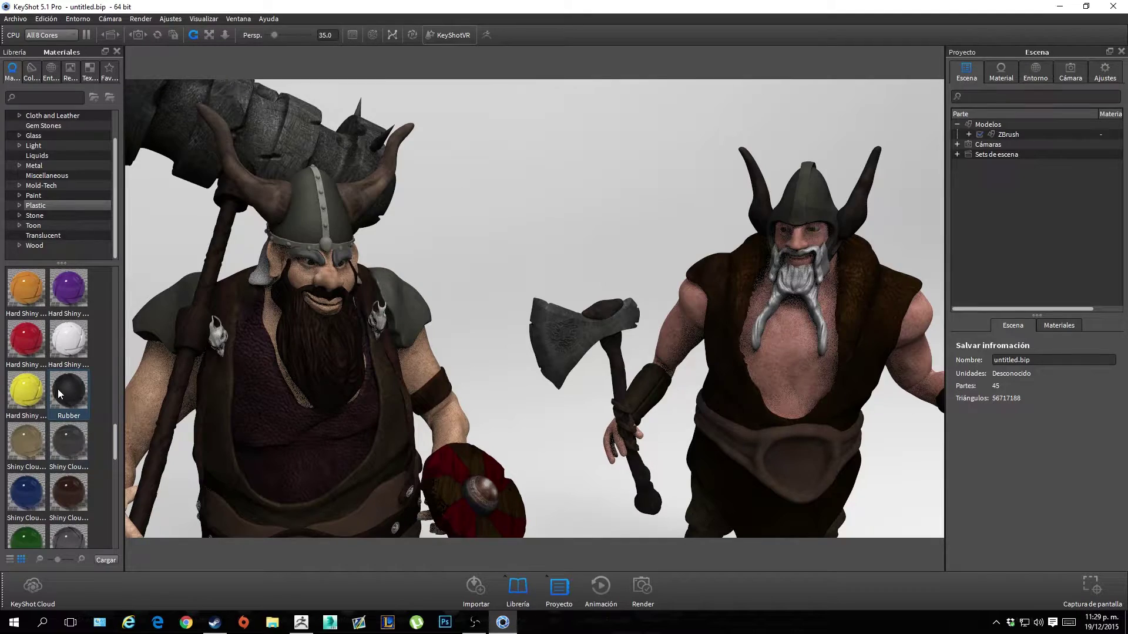
{"action": "mouse_move", "coordinate": [69, 389]}
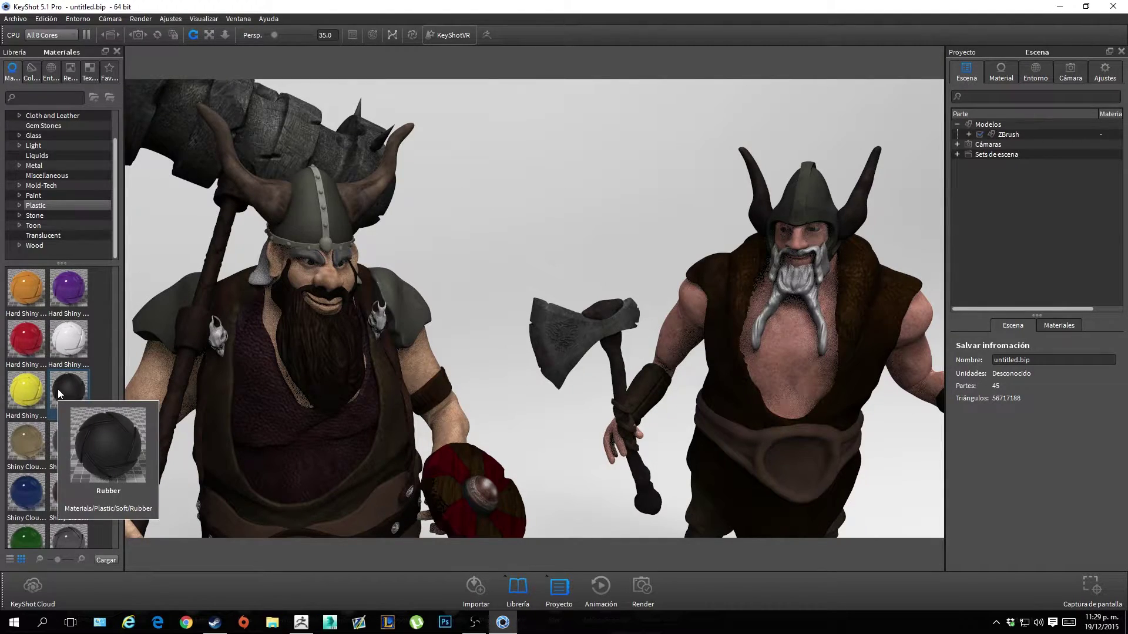
{"action": "mouse_move", "coordinate": [280, 344]}
{"action": "left_mouse_down"}
{"action": "mouse_move", "coordinate": [381, 252]}
{"action": "mouse_move", "coordinate": [283, 288]}
{"action": "mouse_move", "coordinate": [231, 221]}
{"action": "left_mouse_up"}
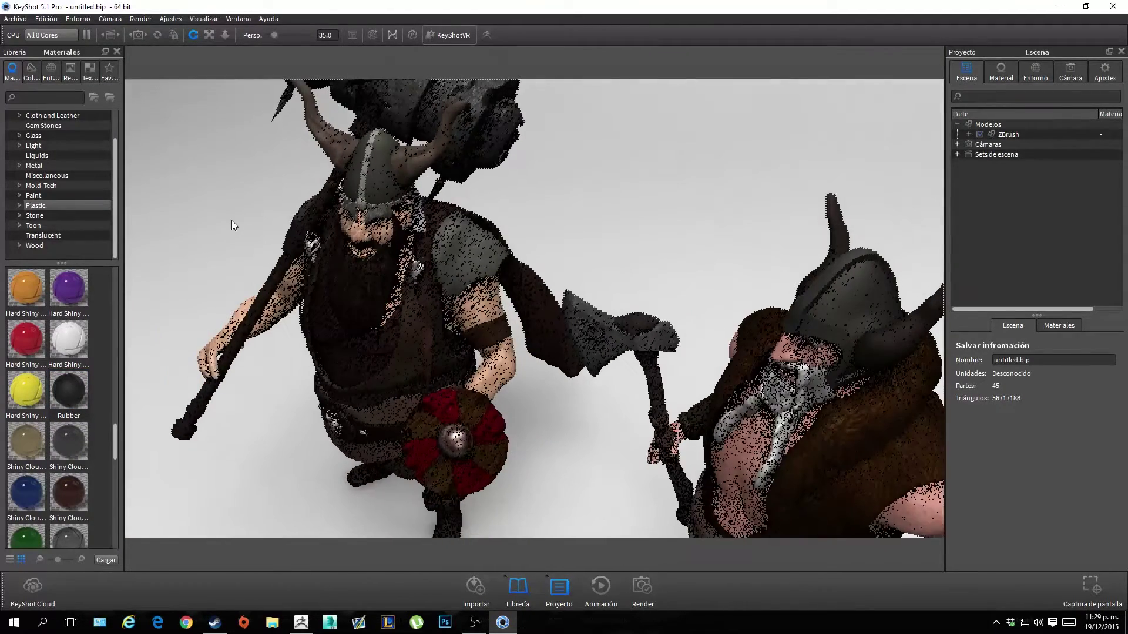
{"action": "scroll", "coordinate": [235, 211], "scroll_direction": "down", "scroll_amount": 5}
{"action": "scroll", "coordinate": [247, 205], "scroll_direction": "up", "scroll_amount": 5}
{"action": "middle_click_drag", "start_coordinate": [306, 146], "coordinate": [573, 172]}
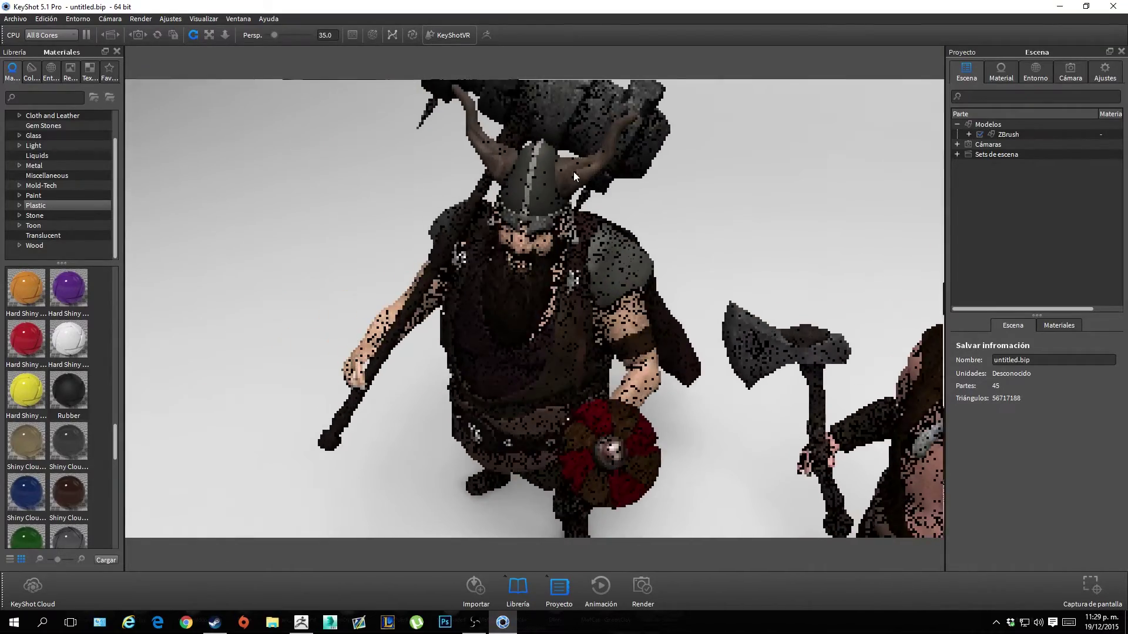
{"action": "scroll", "coordinate": [574, 172], "scroll_direction": "down", "scroll_amount": 2}
{"action": "scroll", "coordinate": [514, 182], "scroll_direction": "up", "scroll_amount": 3}
{"action": "scroll", "coordinate": [713, 205], "scroll_direction": "up", "scroll_amount": 2}
{"action": "scroll", "coordinate": [675, 182], "scroll_direction": "up", "scroll_amount": 2}
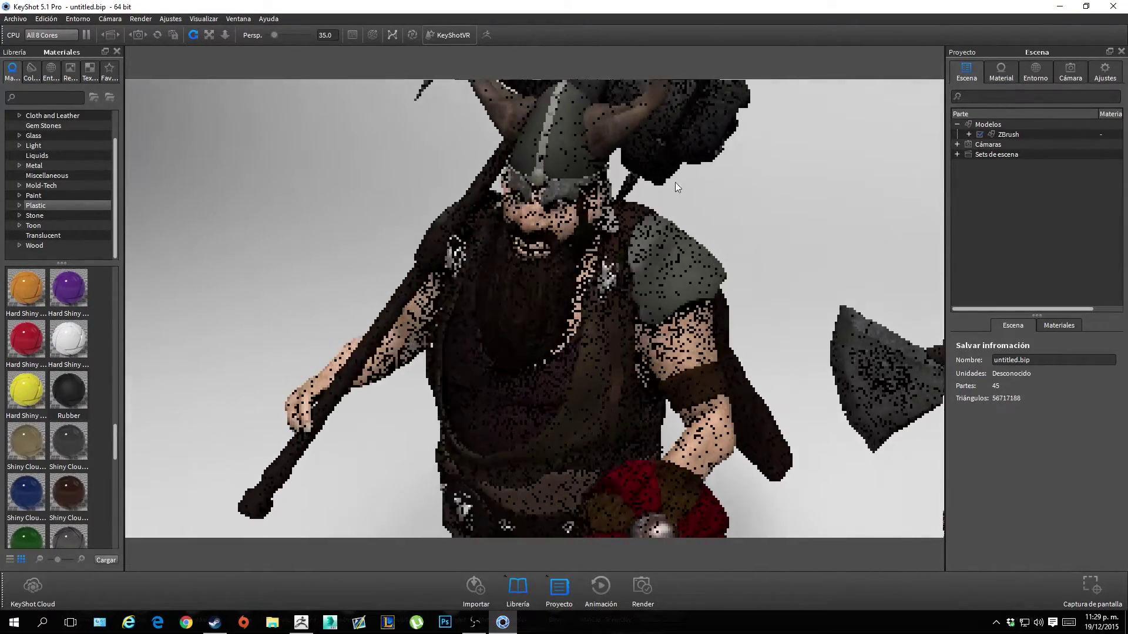
Drop the Rubber material onto the left viking and pan the second viking into view
{"action": "mouse_move", "coordinate": [69, 389]}
{"action": "left_mouse_down"}
{"action": "mouse_move", "coordinate": [532, 242]}
{"action": "mouse_move", "coordinate": [889, 235]}
{"action": "left_mouse_up"}
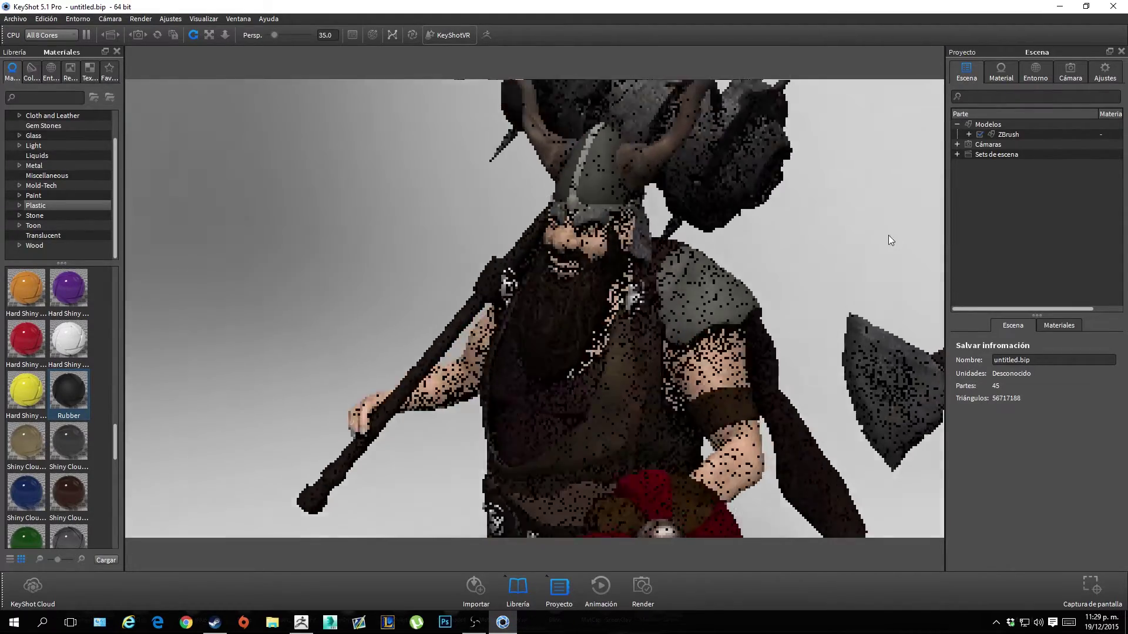
{"action": "scroll", "coordinate": [856, 236], "scroll_direction": "up", "scroll_amount": 3}
{"action": "scroll", "coordinate": [826, 284], "scroll_direction": "up", "scroll_amount": 2}
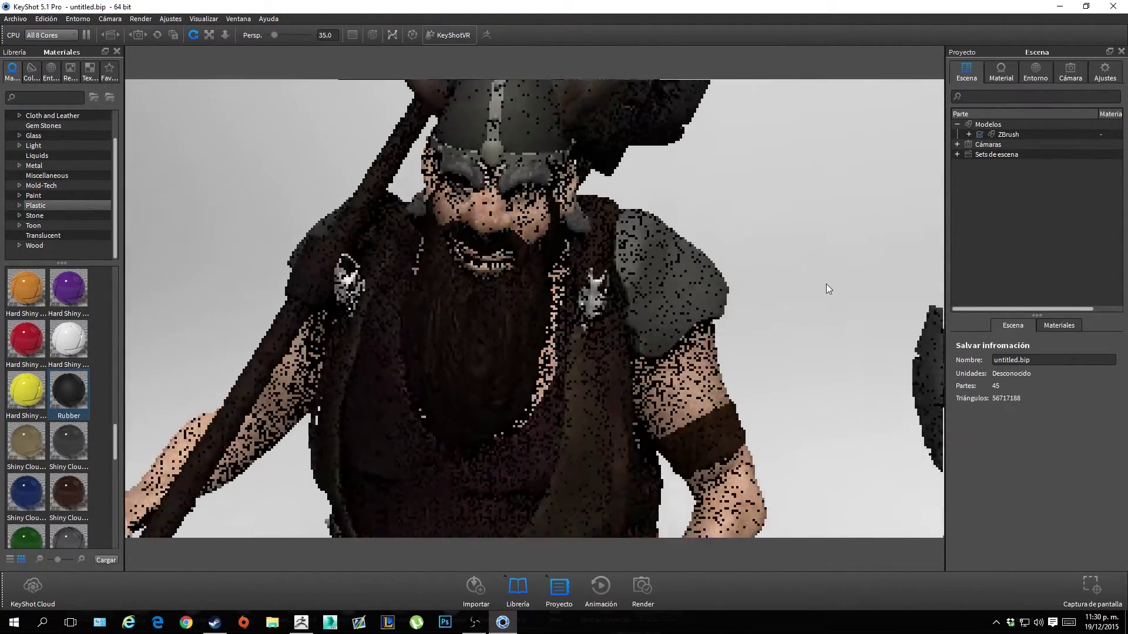
{"action": "scroll", "coordinate": [826, 283], "scroll_direction": "down", "scroll_amount": 5}
{"action": "mouse_move", "coordinate": [822, 287]}
{"action": "middle_mouse_down"}
{"action": "mouse_move", "coordinate": [555, 206]}
{"action": "mouse_move", "coordinate": [280, 212]}
{"action": "middle_mouse_up"}
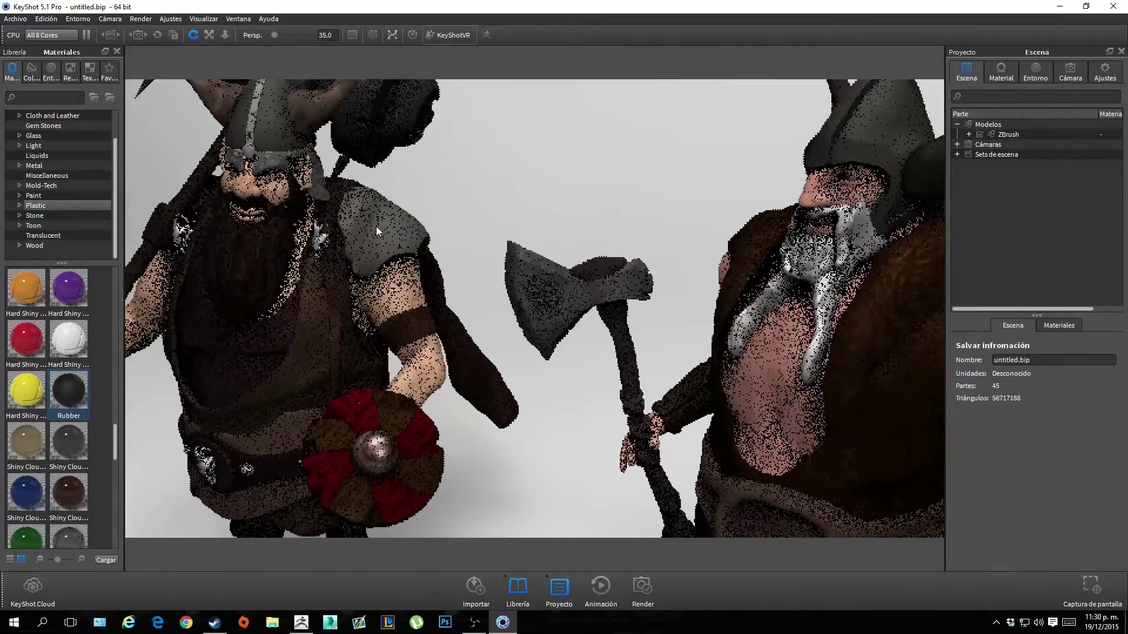
Apply the orange Hard Shiny plastic to the right viking's beard
{"action": "left_click_drag", "start_coordinate": [25, 297], "coordinate": [828, 285]}
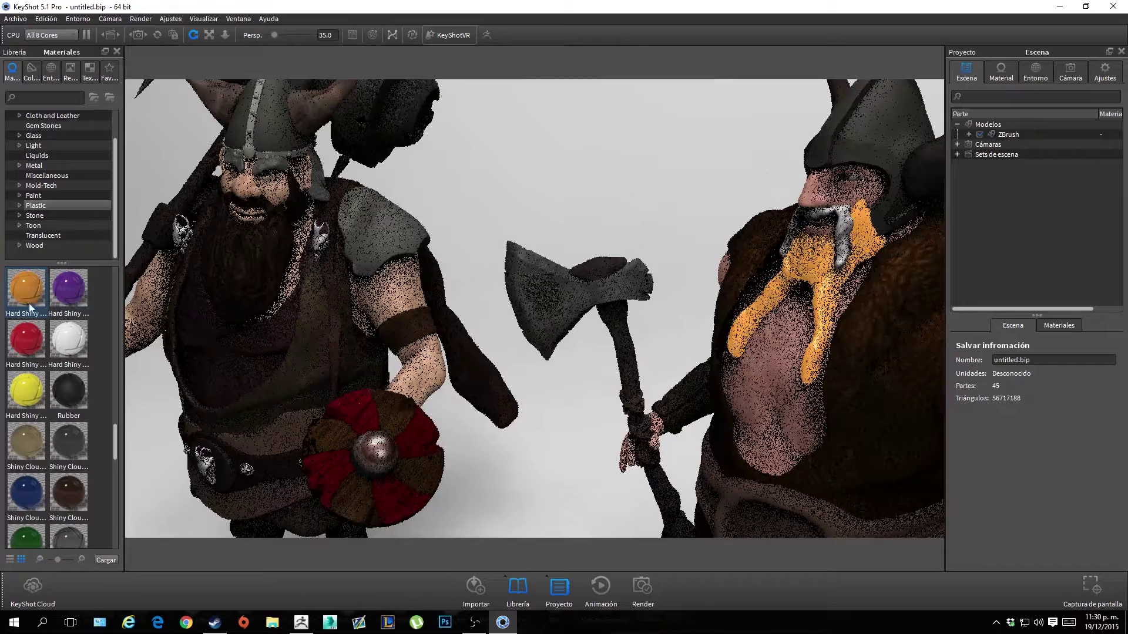
{"action": "left_click_drag", "start_coordinate": [29, 306], "coordinate": [848, 225]}
{"action": "mouse_move", "coordinate": [562, 193]}
{"action": "left_mouse_down"}
{"action": "mouse_move", "coordinate": [705, 186]}
{"action": "mouse_move", "coordinate": [489, 181]}
{"action": "mouse_move", "coordinate": [788, 149]}
{"action": "mouse_move", "coordinate": [577, 143]}
{"action": "left_mouse_up"}
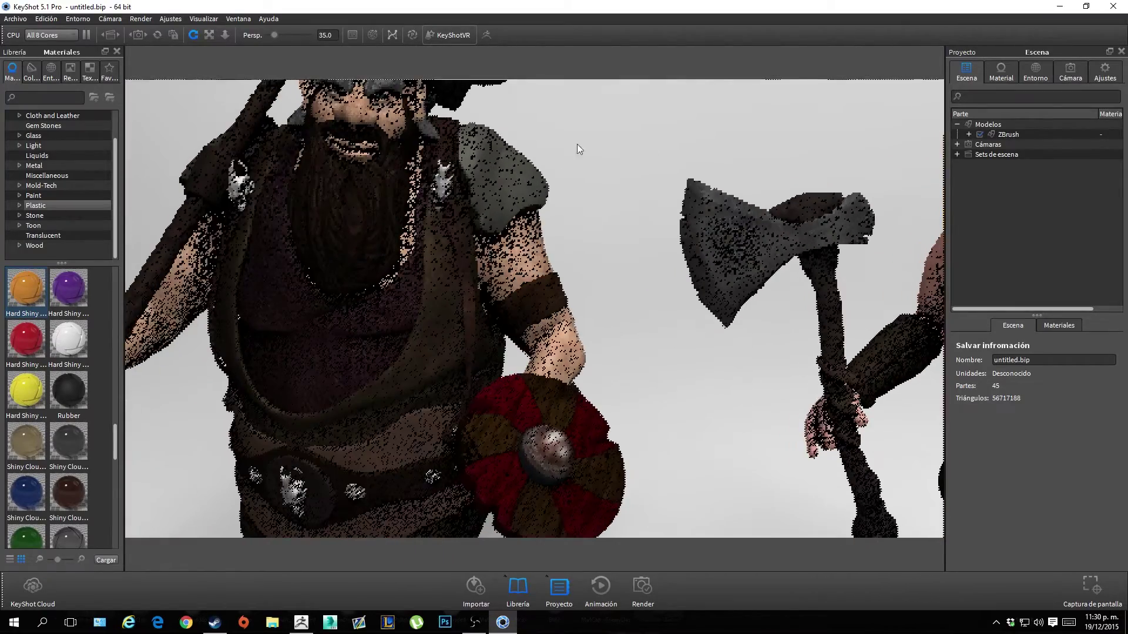
In the Metal materials, apply a titanium metal to part of the left viking
{"action": "left_click", "coordinate": [58, 168]}
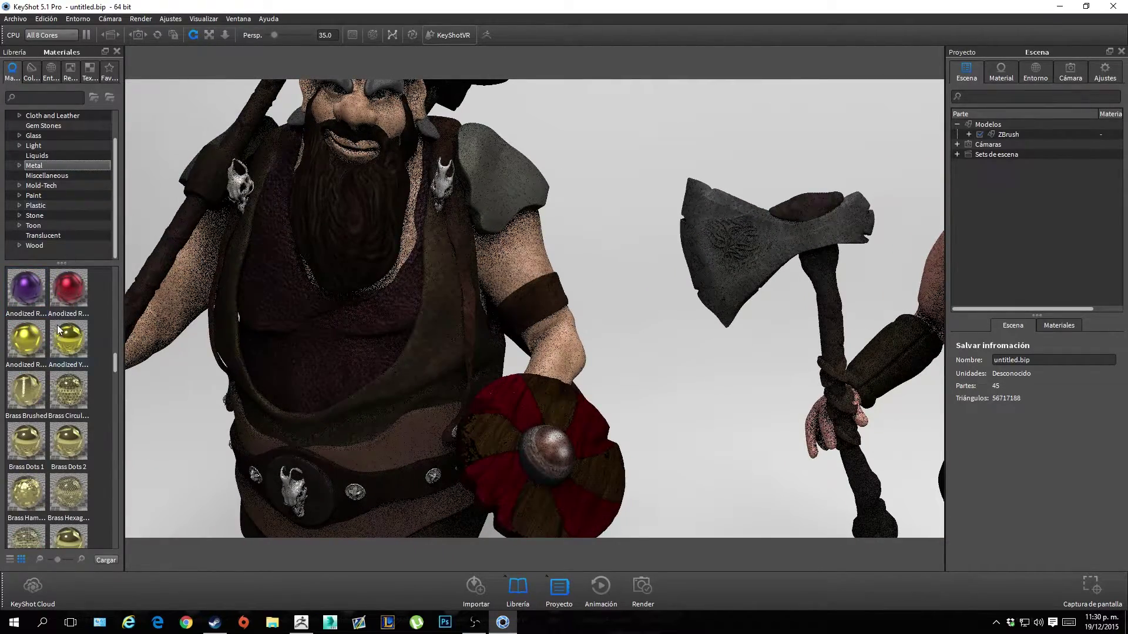
{"action": "scroll", "coordinate": [57, 330], "scroll_direction": "down", "scroll_amount": 3}
{"action": "scroll", "coordinate": [57, 331], "scroll_direction": "down", "scroll_amount": 3}
{"action": "scroll", "coordinate": [57, 332], "scroll_direction": "down", "scroll_amount": 3}
{"action": "scroll", "coordinate": [55, 334], "scroll_direction": "down", "scroll_amount": 3}
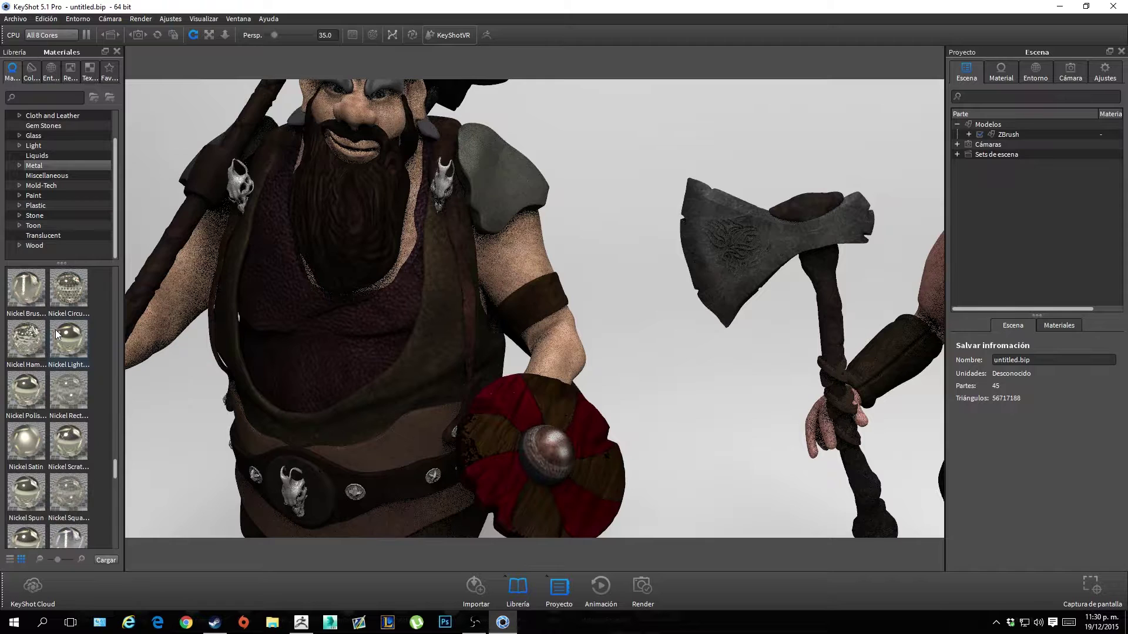
{"action": "scroll", "coordinate": [57, 329], "scroll_direction": "down", "scroll_amount": 5}
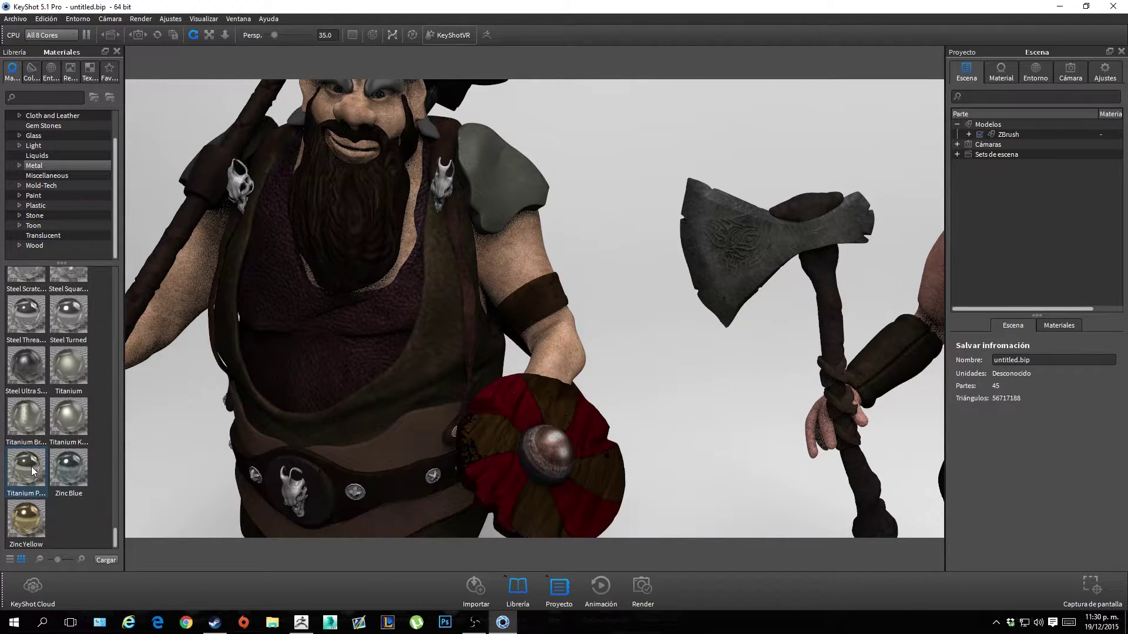
{"action": "left_click_drag", "start_coordinate": [32, 470], "coordinate": [444, 192]}
Zoom to a low close-up and make the left viking's belt studs Gold 24k
{"action": "mouse_move", "coordinate": [605, 237]}
{"action": "left_mouse_down"}
{"action": "mouse_move", "coordinate": [628, 153]}
{"action": "mouse_move", "coordinate": [604, 206]}
{"action": "left_mouse_up"}
{"action": "scroll", "coordinate": [55, 424], "scroll_direction": "up", "scroll_amount": 3}
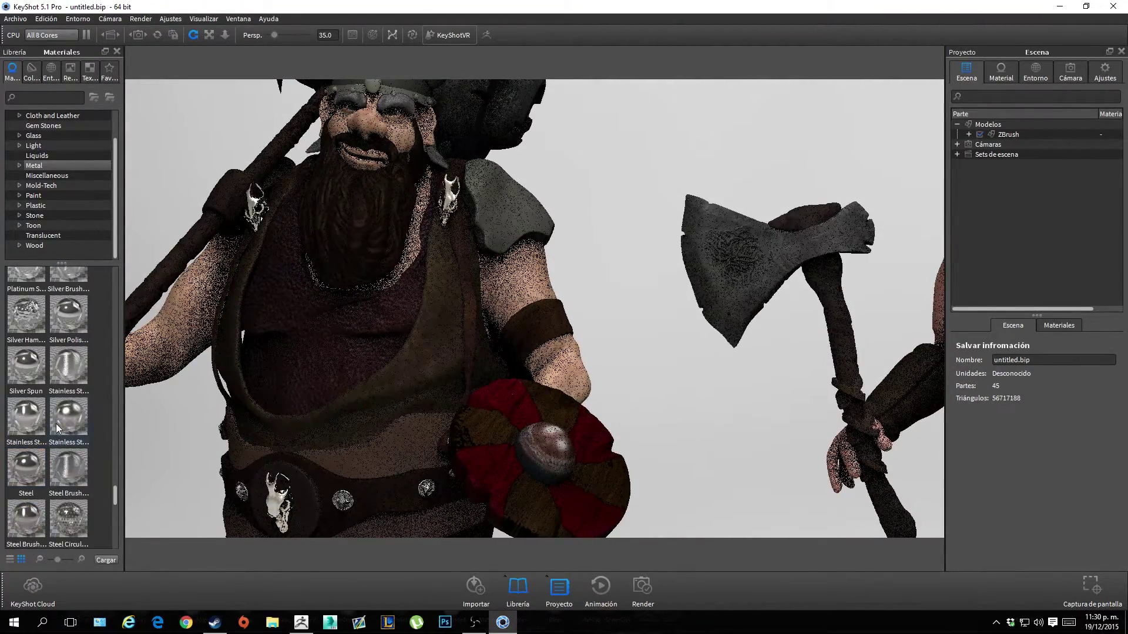
{"action": "scroll", "coordinate": [57, 426], "scroll_direction": "up", "scroll_amount": 3}
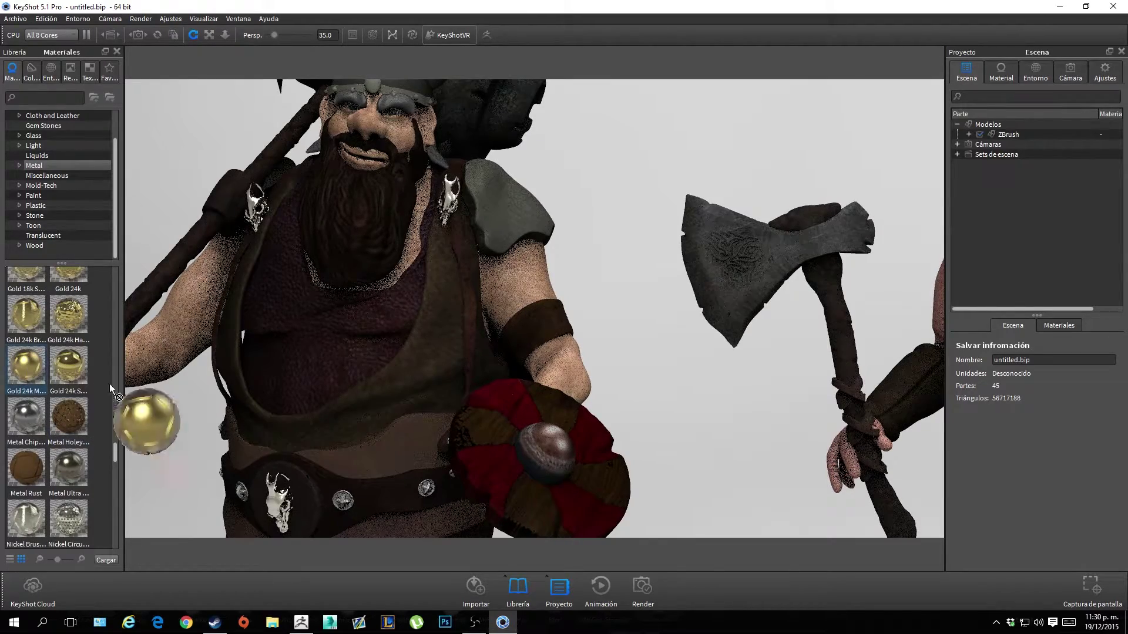
{"action": "left_click_drag", "start_coordinate": [34, 371], "coordinate": [341, 502]}
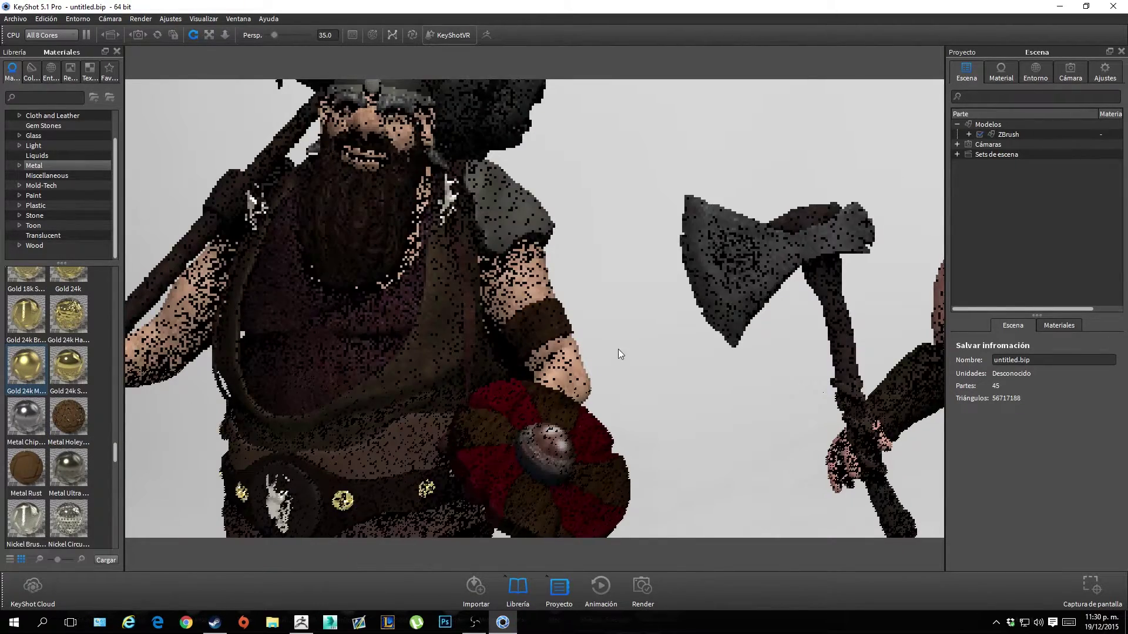
Orbit out and tilt the camera down to frame both vikings
{"action": "mouse_move", "coordinate": [618, 349]}
{"action": "left_mouse_down"}
{"action": "mouse_move", "coordinate": [558, 315]}
{"action": "mouse_move", "coordinate": [551, 382]}
{"action": "mouse_move", "coordinate": [695, 410]}
{"action": "mouse_move", "coordinate": [793, 399]}
{"action": "left_mouse_up"}
{"action": "scroll", "coordinate": [555, 380], "scroll_direction": "down", "scroll_amount": 5}
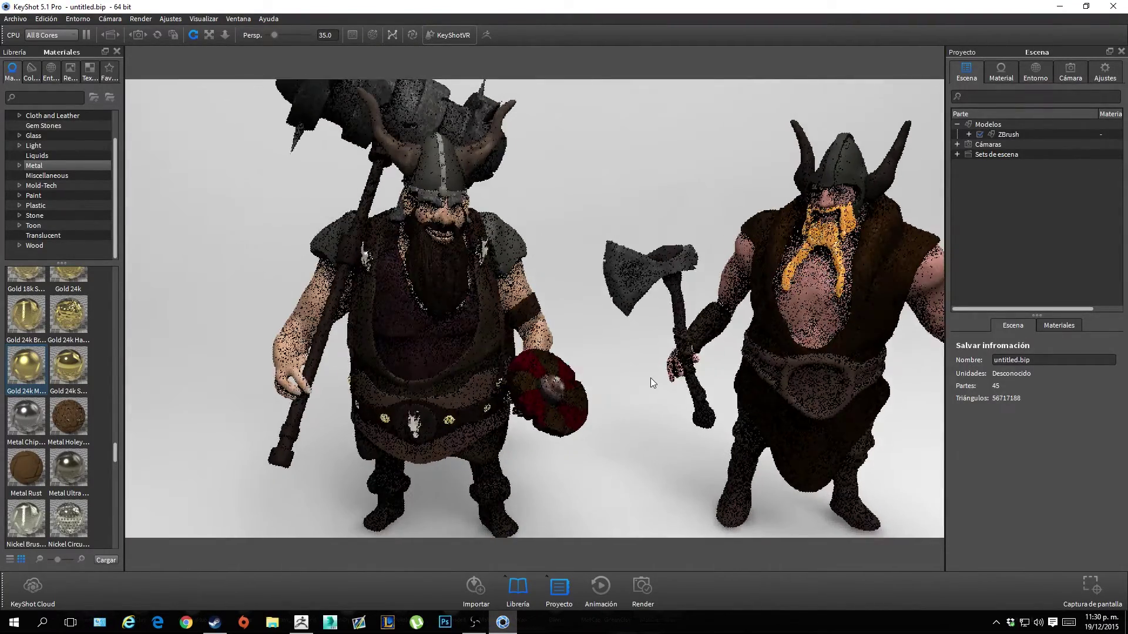
{"action": "scroll", "coordinate": [651, 378], "scroll_direction": "down", "scroll_amount": 3}
{"action": "mouse_move", "coordinate": [580, 427]}
{"action": "left_mouse_down"}
{"action": "mouse_move", "coordinate": [421, 377]}
{"action": "mouse_move", "coordinate": [478, 371]}
{"action": "left_mouse_up"}
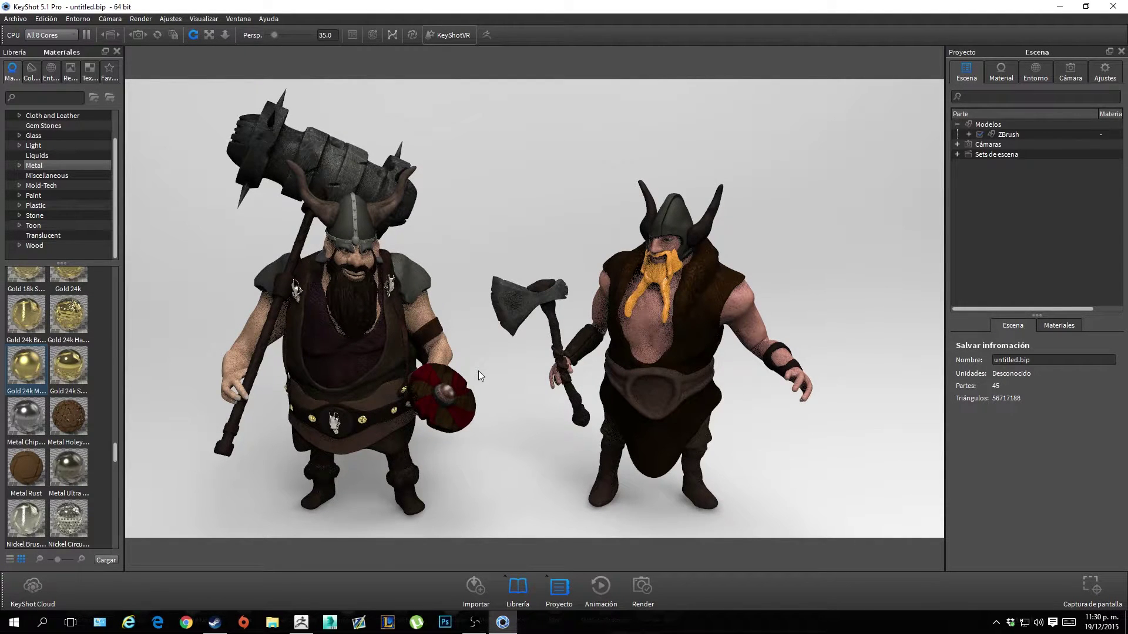
{"action": "scroll", "coordinate": [478, 372], "scroll_direction": "up", "scroll_amount": 3}
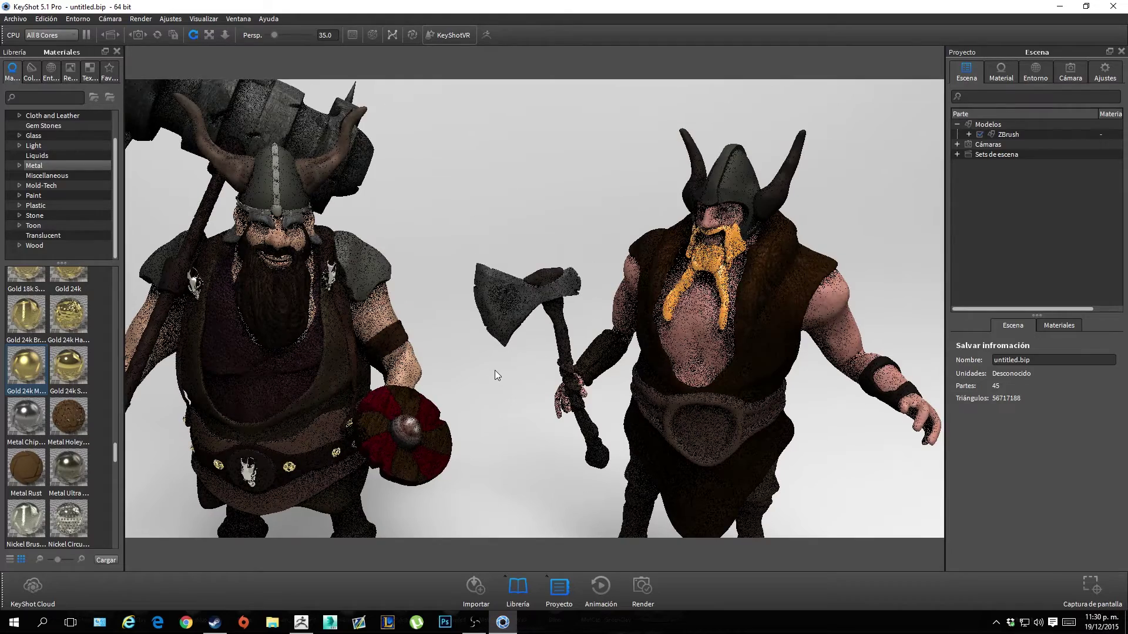
{"action": "scroll", "coordinate": [481, 388], "scroll_direction": "down", "scroll_amount": 3}
{"action": "left_click_drag", "start_coordinate": [485, 378], "coordinate": [573, 324]}
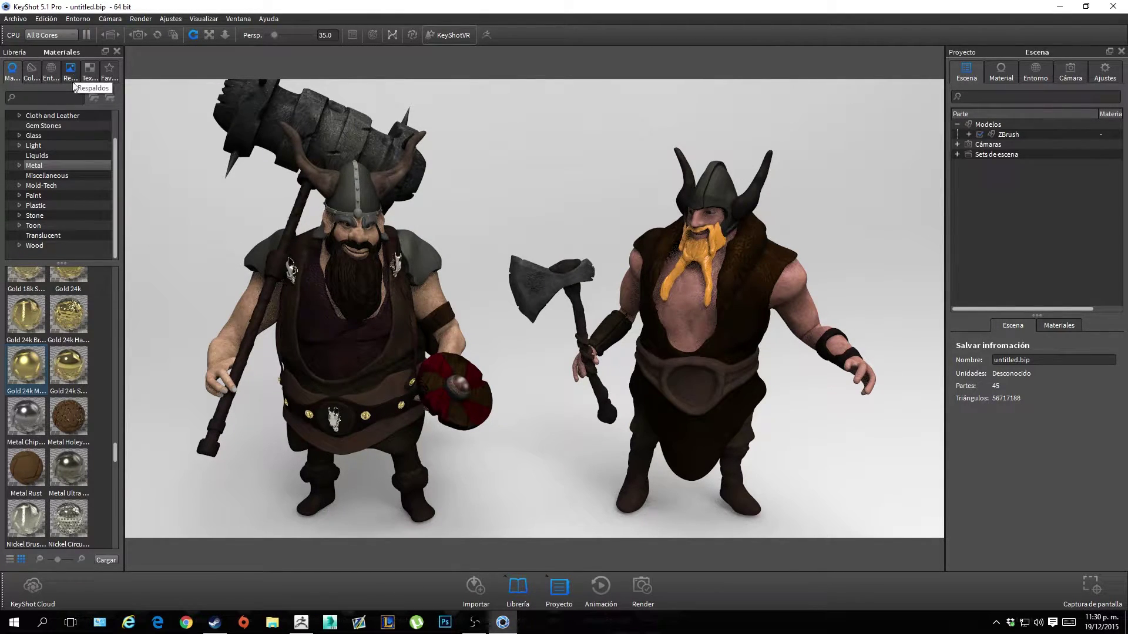
Apply the Interior Conference_Room_3k environment and raise the camera above the vikings
{"action": "left_click", "coordinate": [53, 77]}
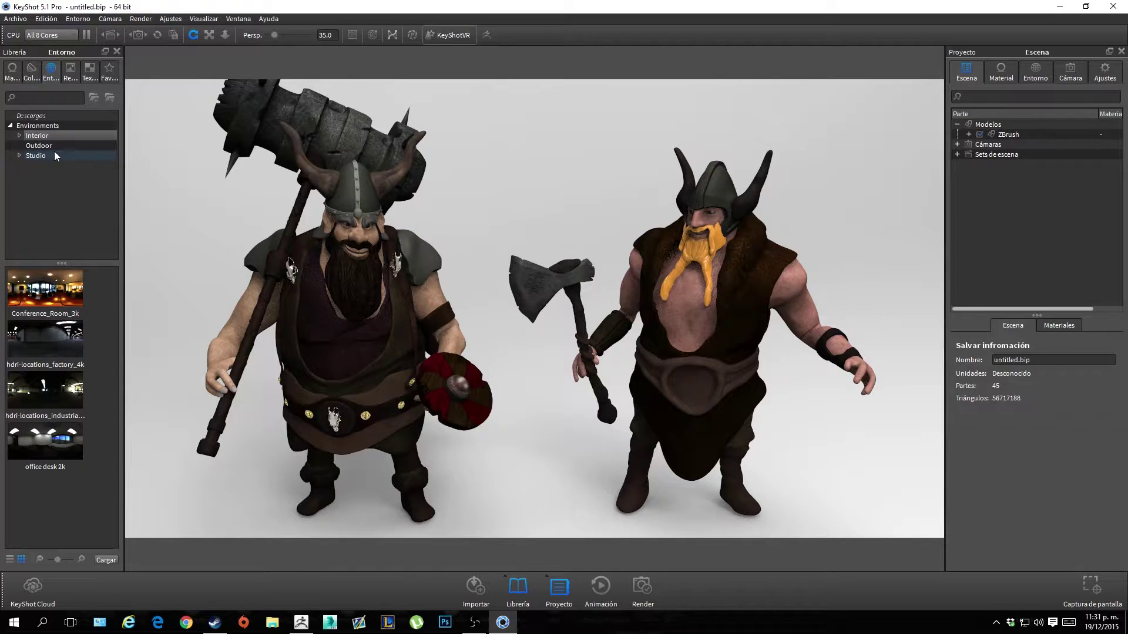
{"action": "left_click", "coordinate": [55, 150]}
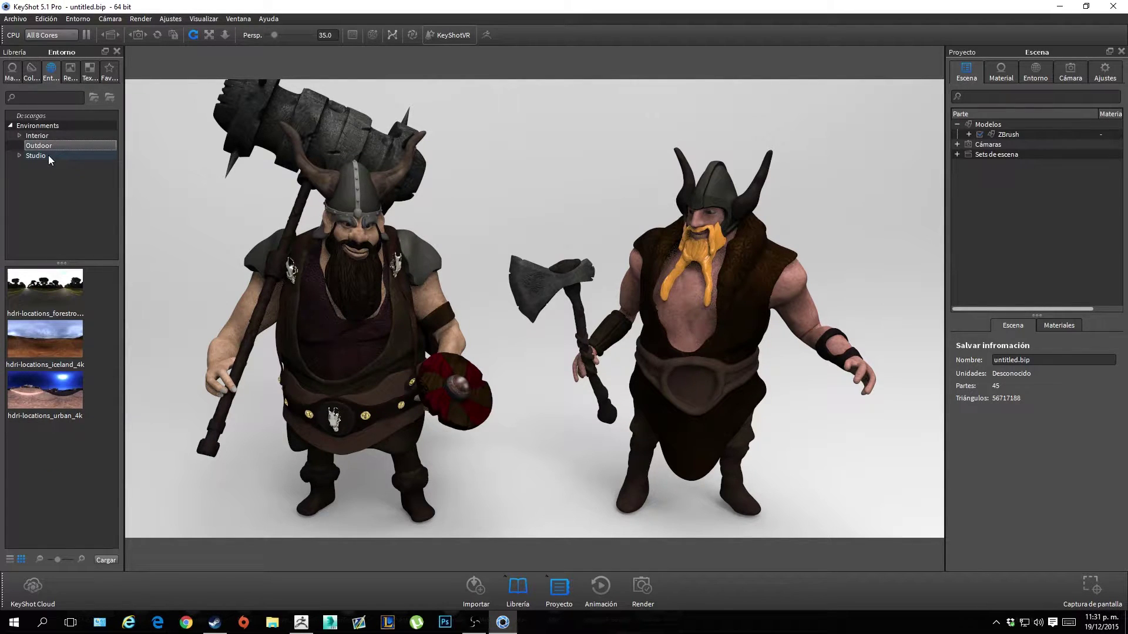
{"action": "left_click", "coordinate": [48, 155]}
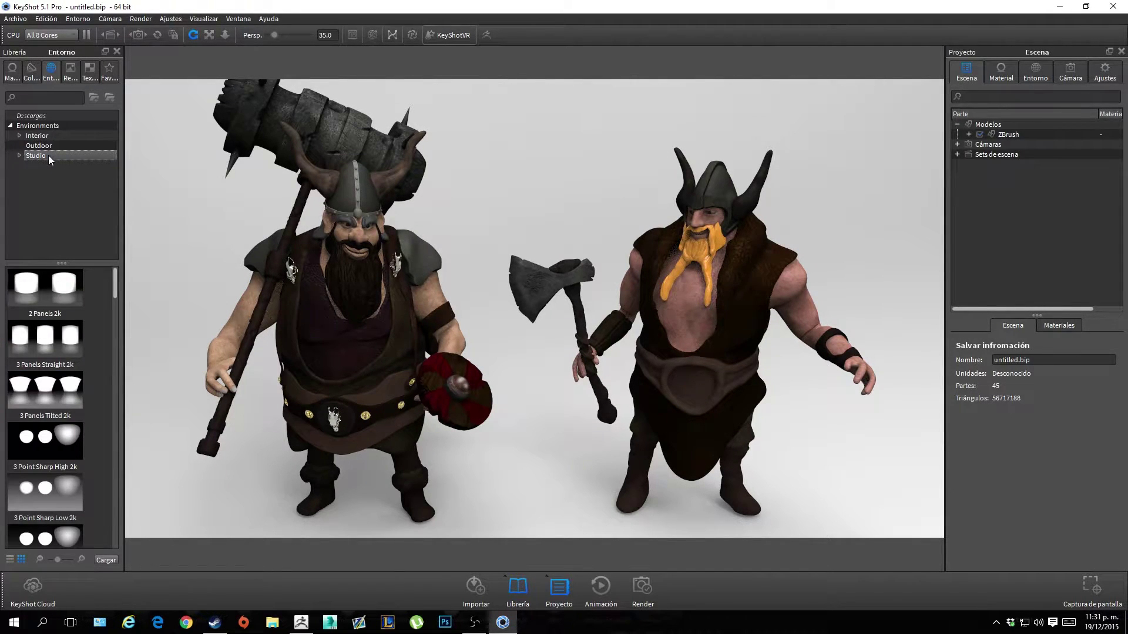
{"action": "scroll", "coordinate": [47, 361], "scroll_direction": "down", "scroll_amount": 5}
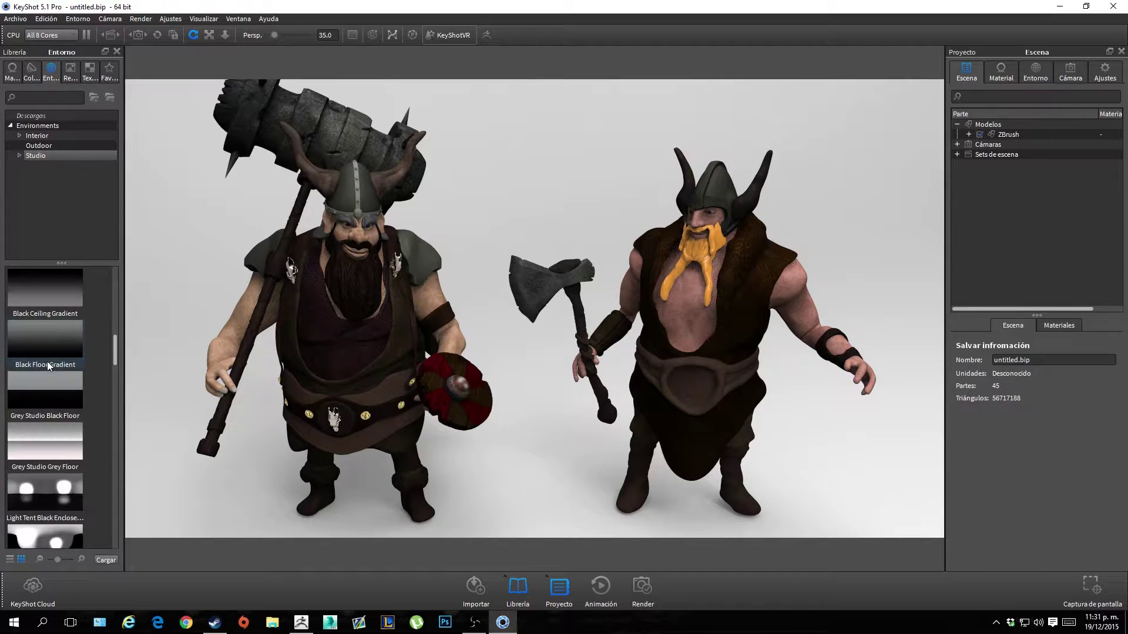
{"action": "left_click", "coordinate": [62, 136]}
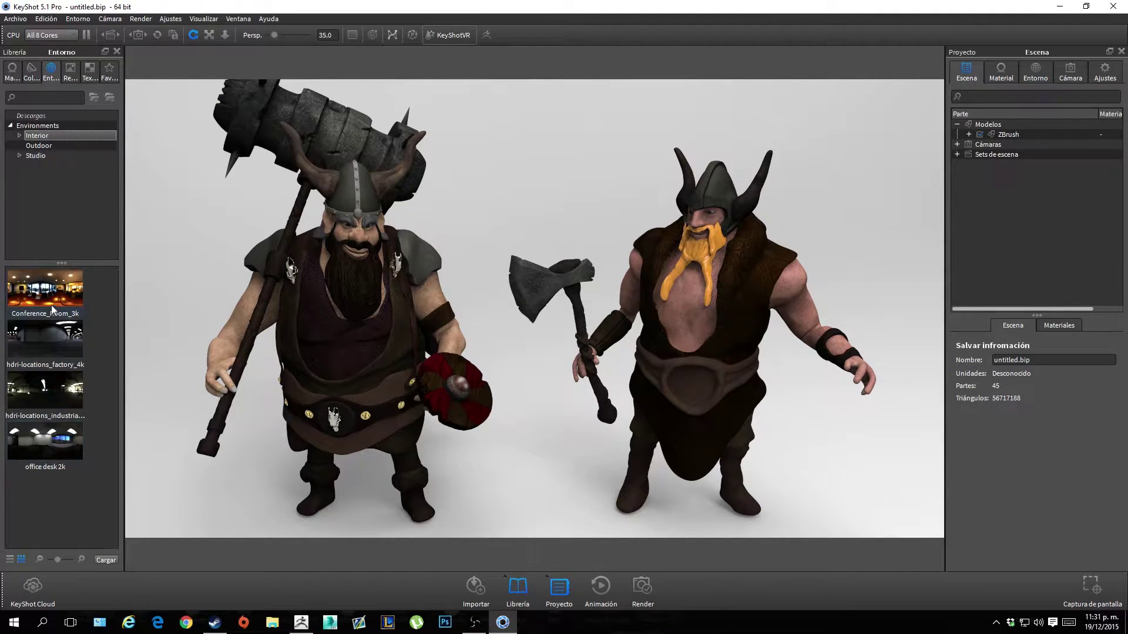
{"action": "left_click_drag", "start_coordinate": [52, 293], "coordinate": [162, 286]}
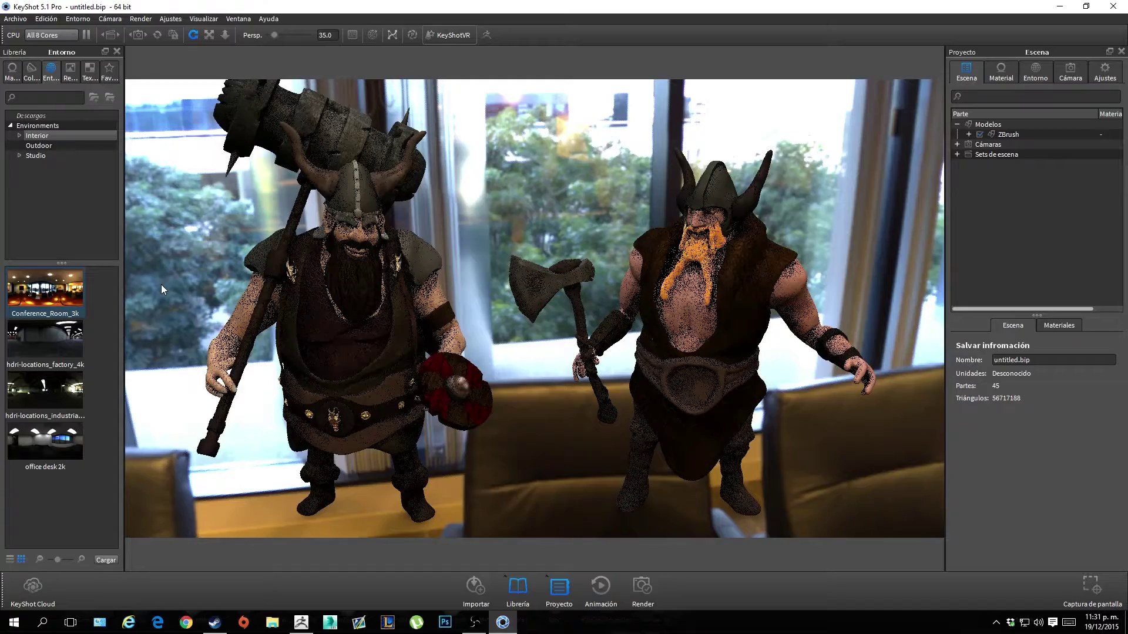
{"action": "mouse_move", "coordinate": [387, 305]}
{"action": "left_mouse_down"}
{"action": "mouse_move", "coordinate": [910, 272]}
{"action": "mouse_move", "coordinate": [702, 274]}
{"action": "mouse_move", "coordinate": [542, 352]}
{"action": "left_mouse_up"}
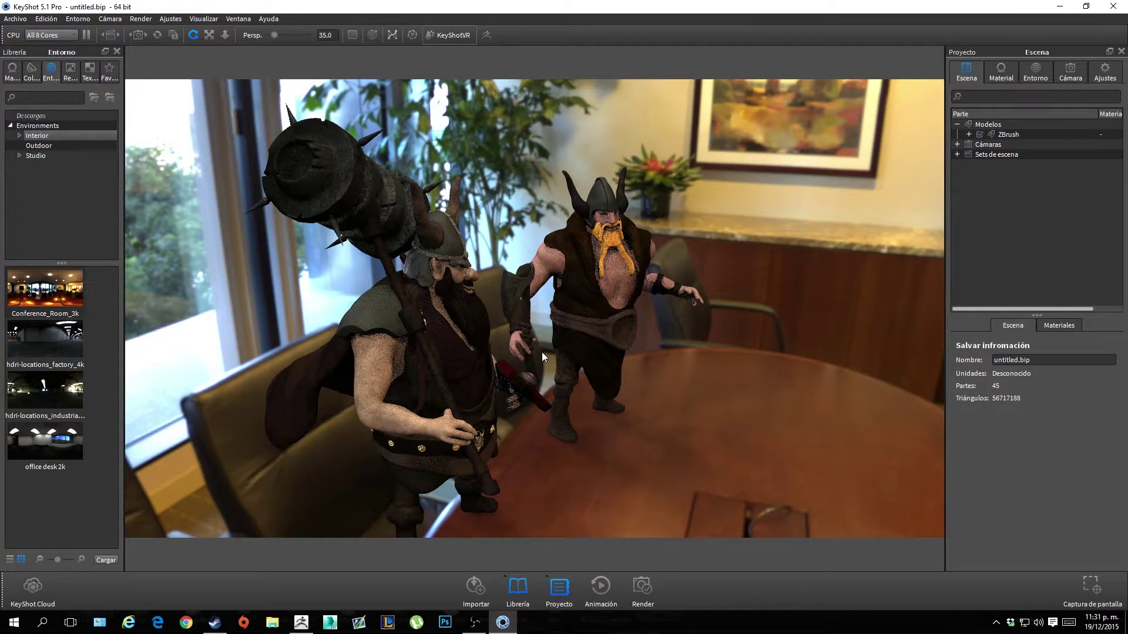
Set the environment Size to 13.93 and Brightness to 1.27, looking down on the vikings
{"action": "left_click", "coordinate": [1003, 82]}
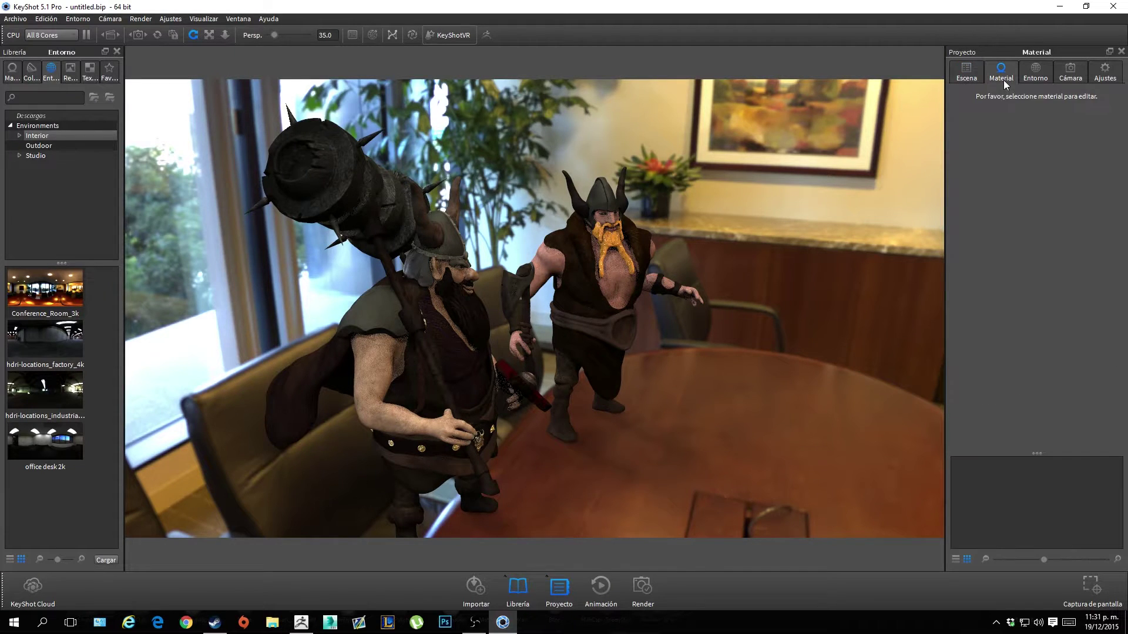
{"action": "left_click", "coordinate": [1020, 75]}
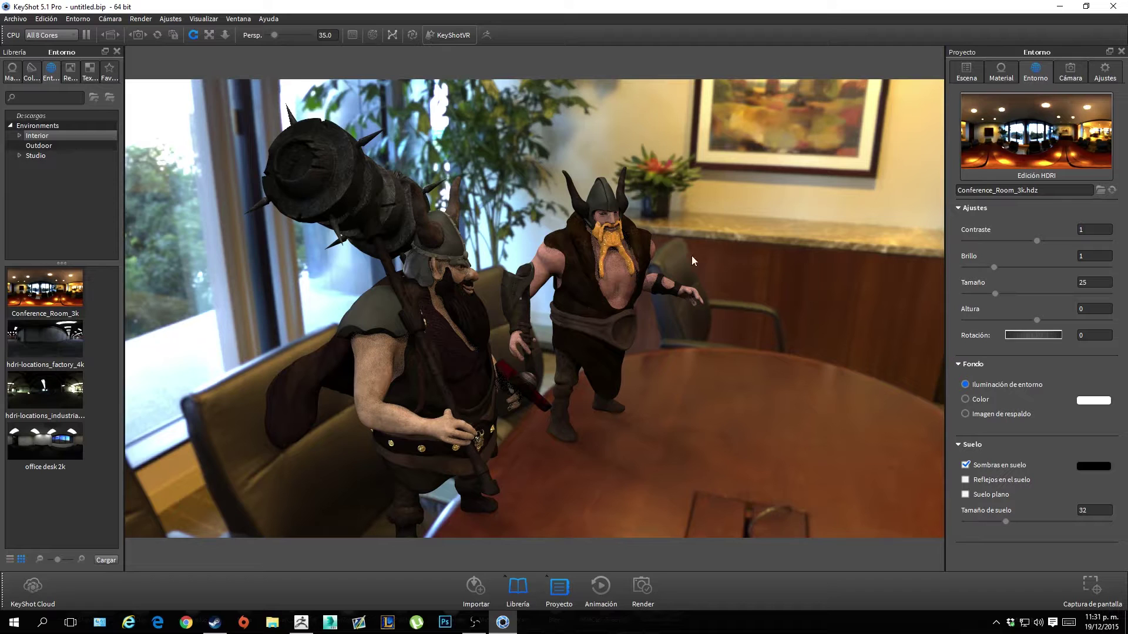
{"action": "left_click_drag", "start_coordinate": [995, 294], "coordinate": [979, 298]}
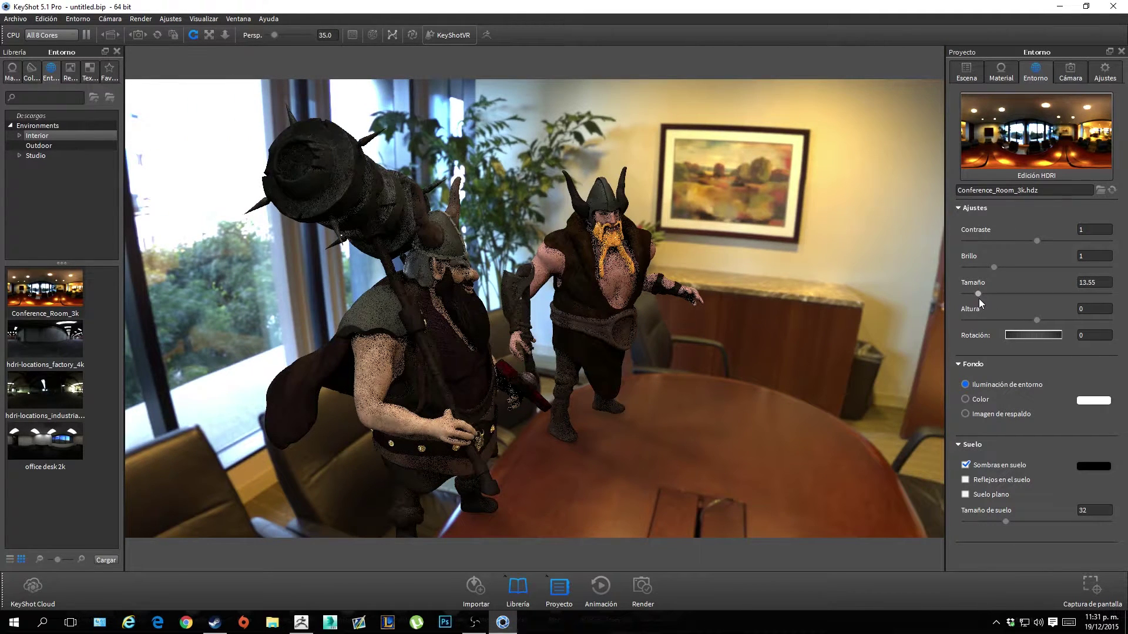
{"action": "left_click_drag", "start_coordinate": [695, 364], "coordinate": [704, 382]}
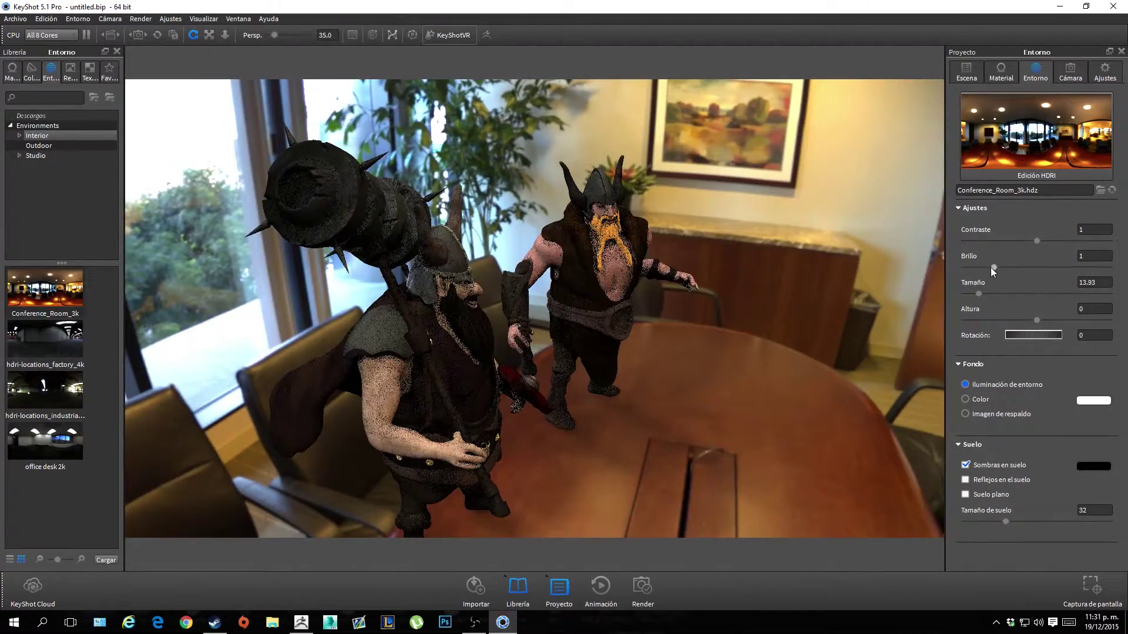
{"action": "left_click_drag", "start_coordinate": [992, 267], "coordinate": [1000, 267]}
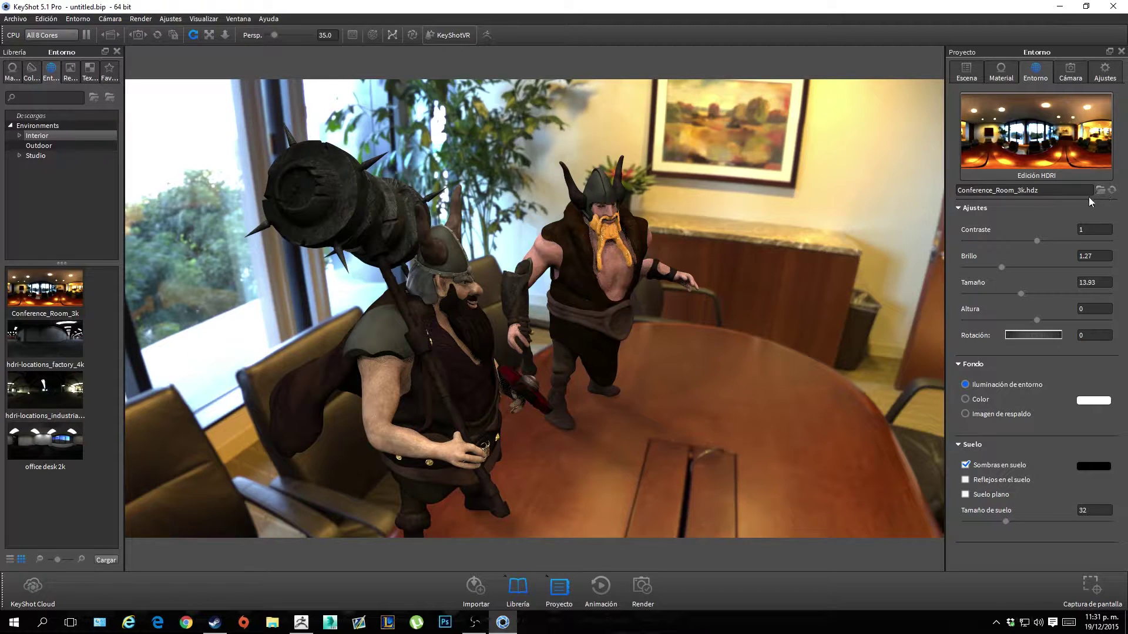
Apply the Outdoor hdri-locations_forestroad_4k environment, turn the camera toward both vikings, and set brightness 0.88
{"action": "left_click", "coordinate": [1102, 191]}
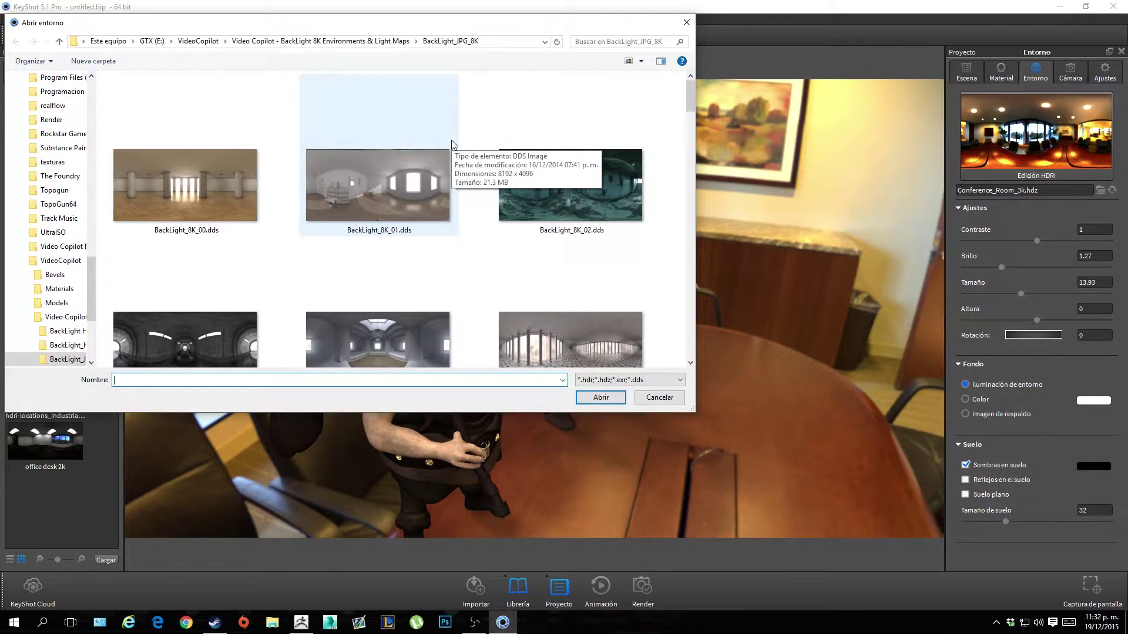
{"action": "left_click", "coordinate": [659, 398]}
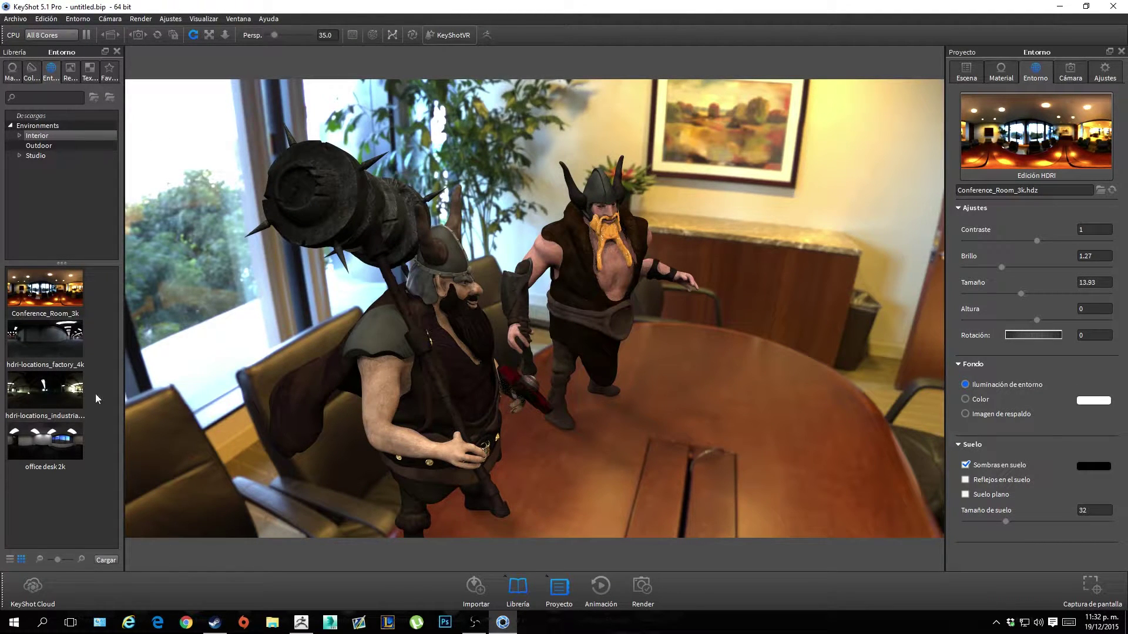
{"action": "left_click", "coordinate": [49, 155]}
{"action": "key", "text": "Up"}
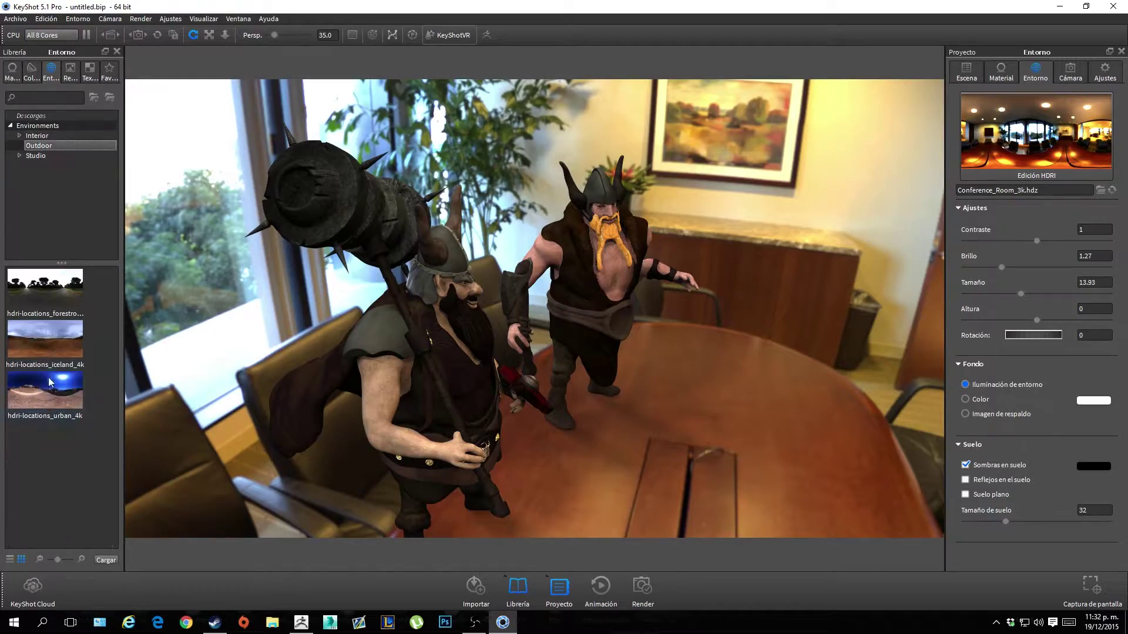
{"action": "double_click", "coordinate": [46, 297]}
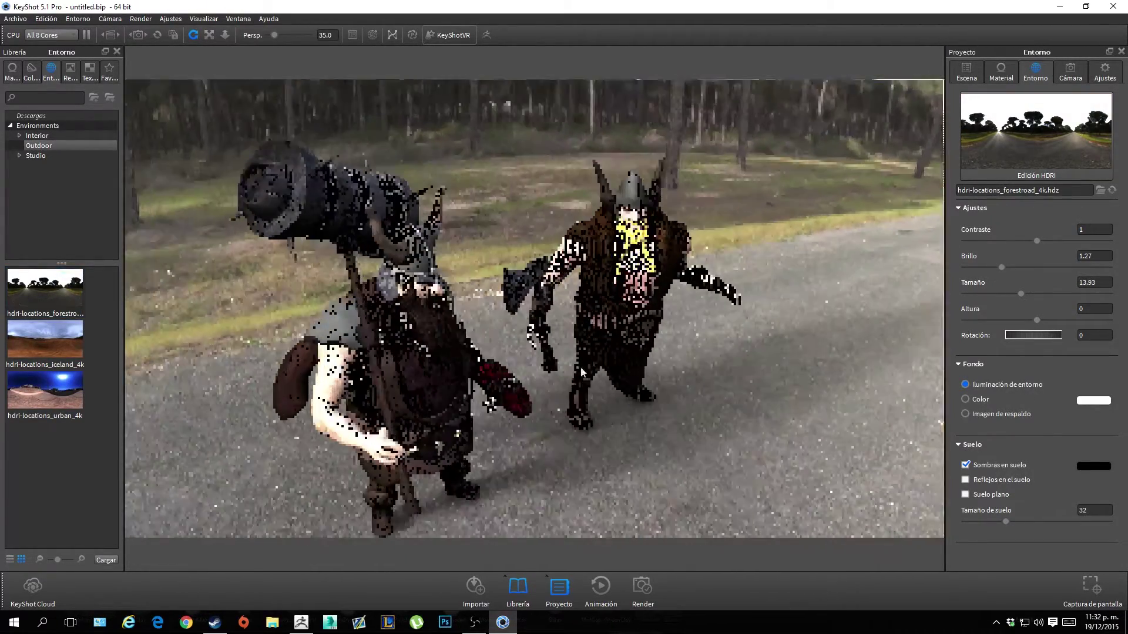
{"action": "left_click_drag", "start_coordinate": [581, 372], "coordinate": [623, 353]}
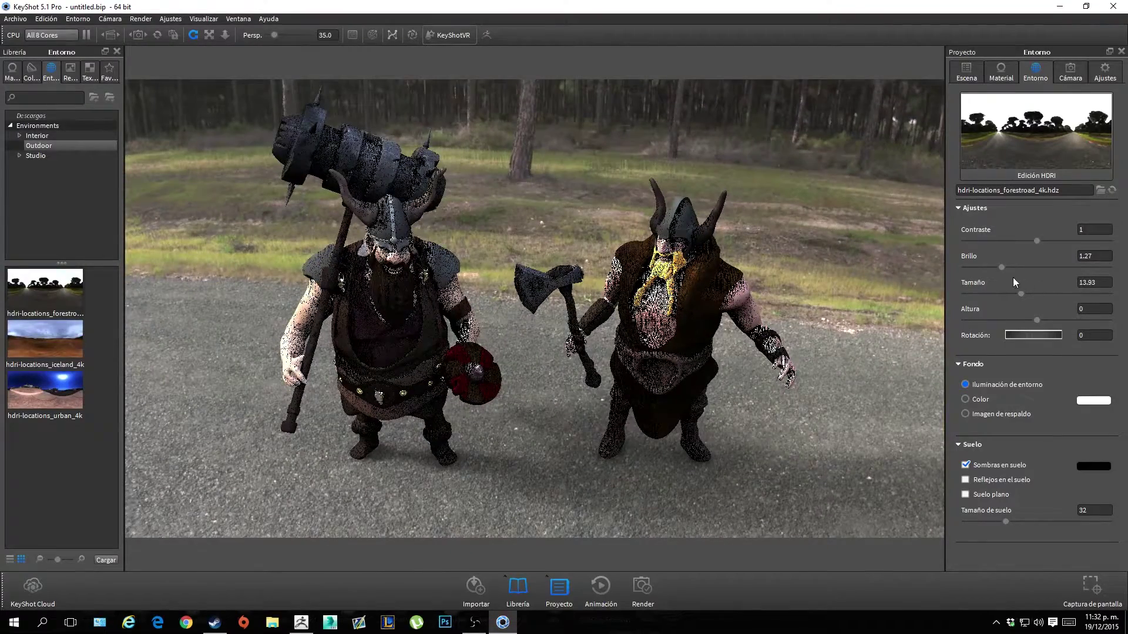
{"action": "left_click_drag", "start_coordinate": [998, 268], "coordinate": [990, 267]}
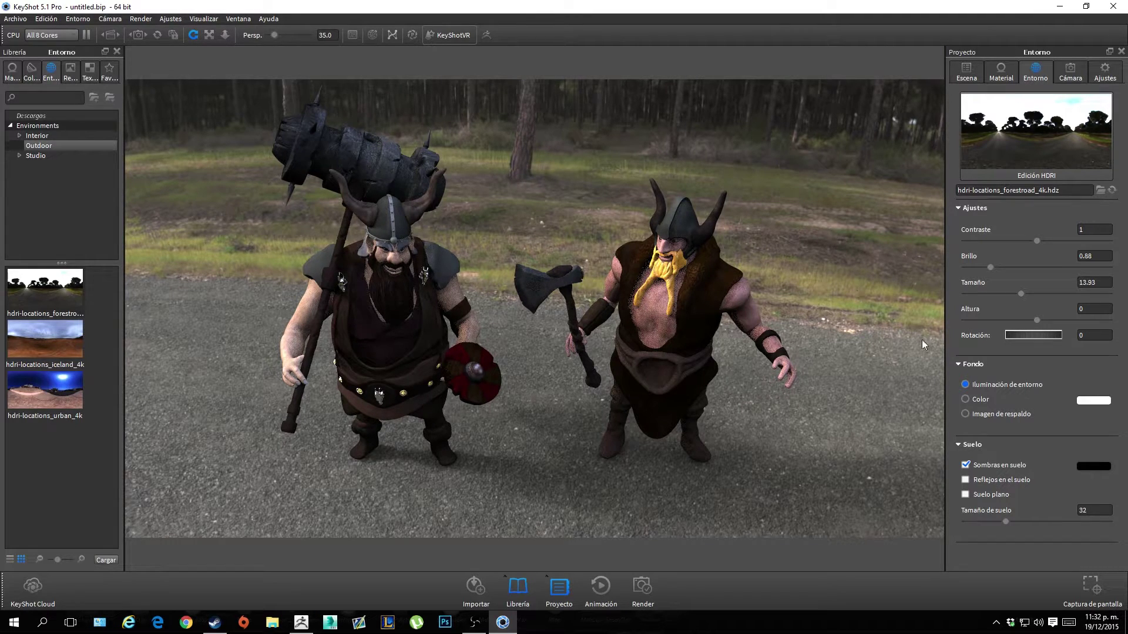
Name the still render output vikigns_render
{"action": "left_click", "coordinate": [644, 591]}
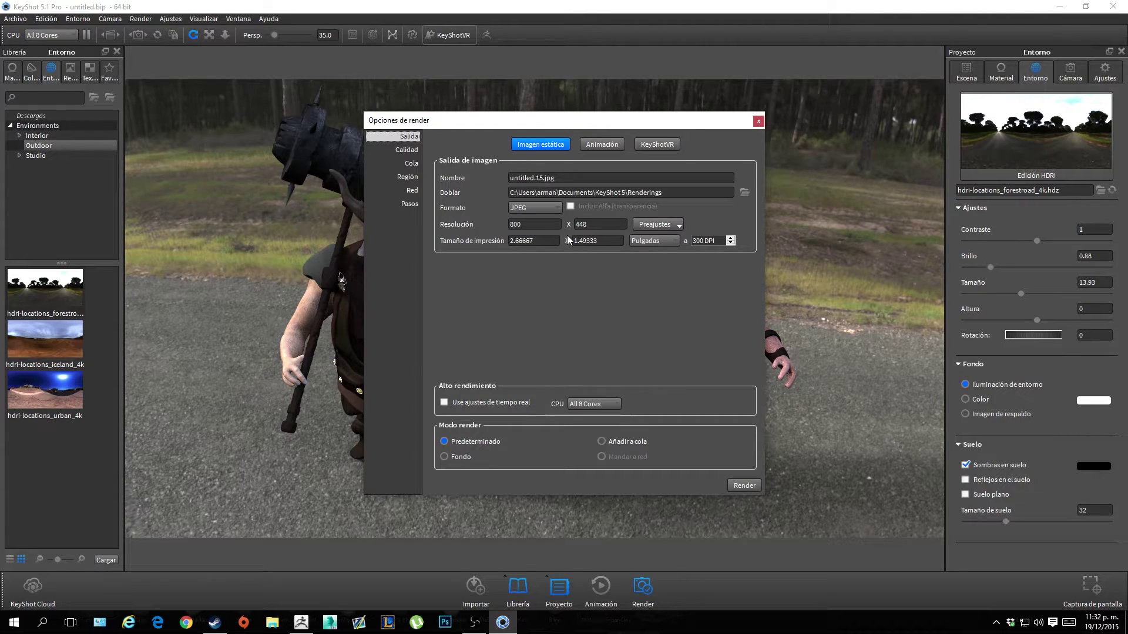
{"action": "left_click_drag", "start_coordinate": [568, 178], "coordinate": [499, 179]}
{"action": "type", "text": "viking"}
{"action": "key", "text": "BackSpace"}
{"action": "key", "text": "BackSpace"}
{"action": "type", "text": "gns_"}
{"action": "type", "text": "render"}
Keep JPEG format, set the resolution to 1599 × 896, and render on all 8 cores
{"action": "left_click", "coordinate": [516, 208]}
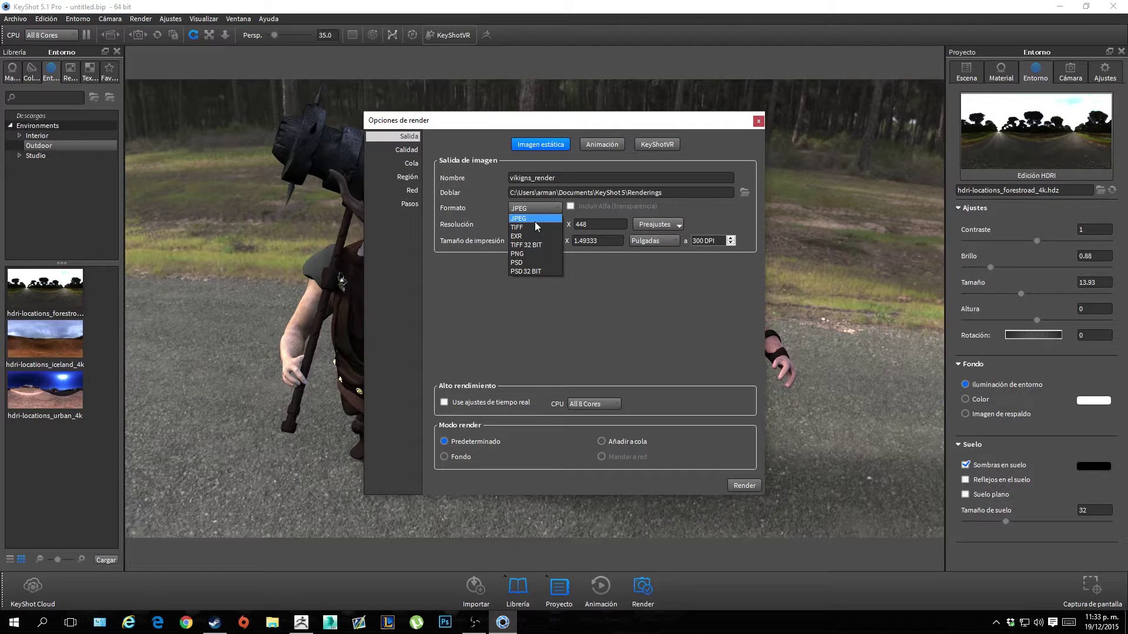
{"action": "left_click", "coordinate": [513, 215]}
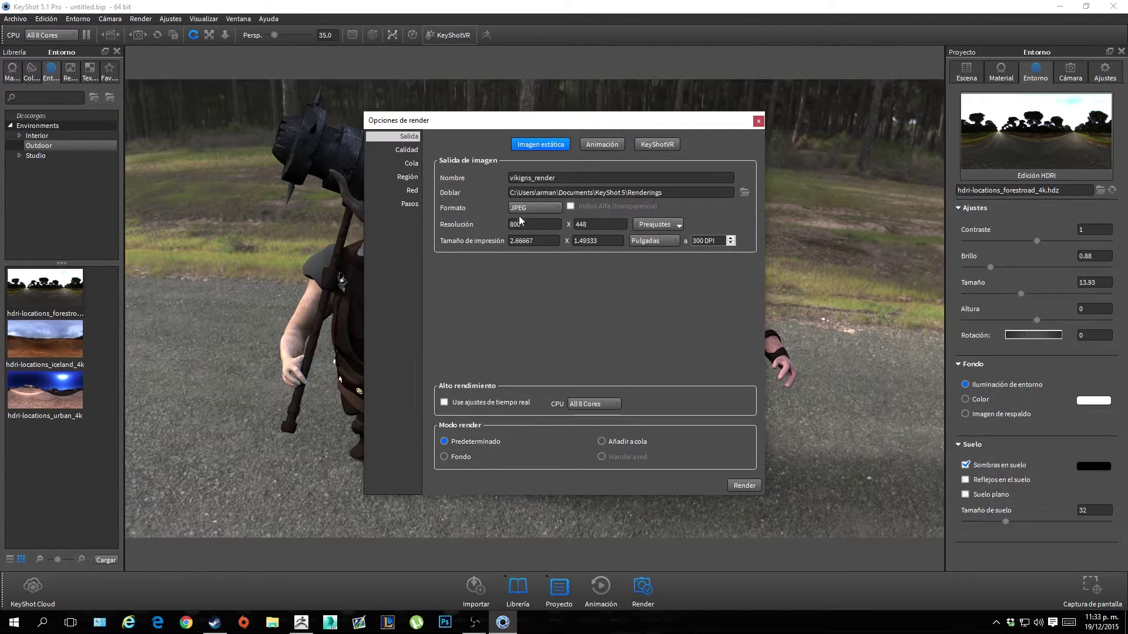
{"action": "left_click", "coordinate": [659, 226]}
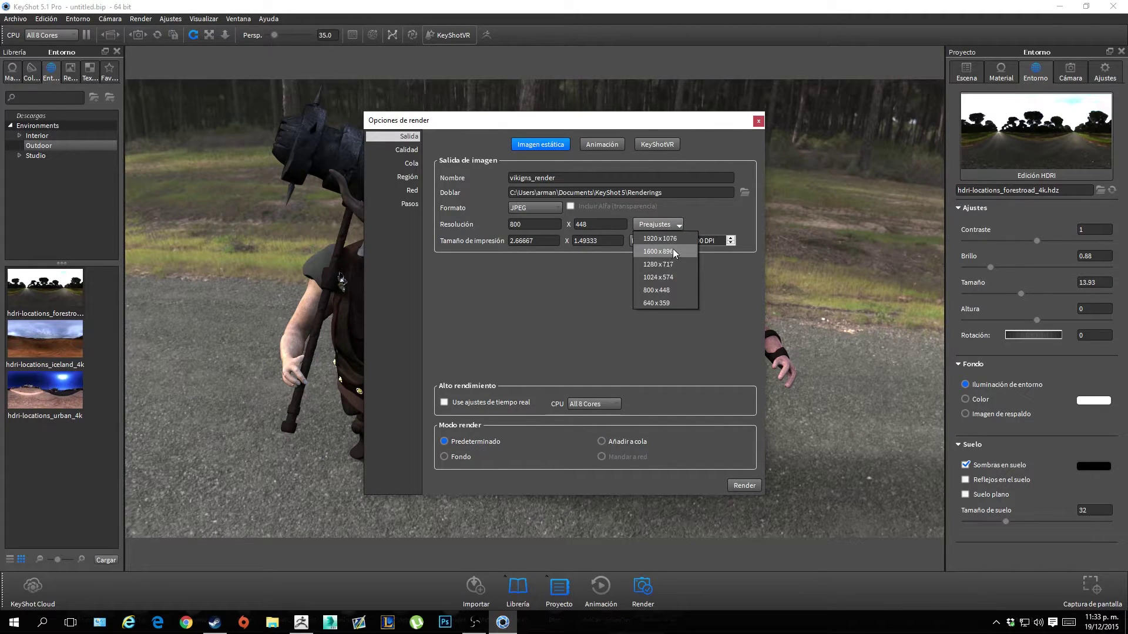
{"action": "left_click", "coordinate": [678, 253]}
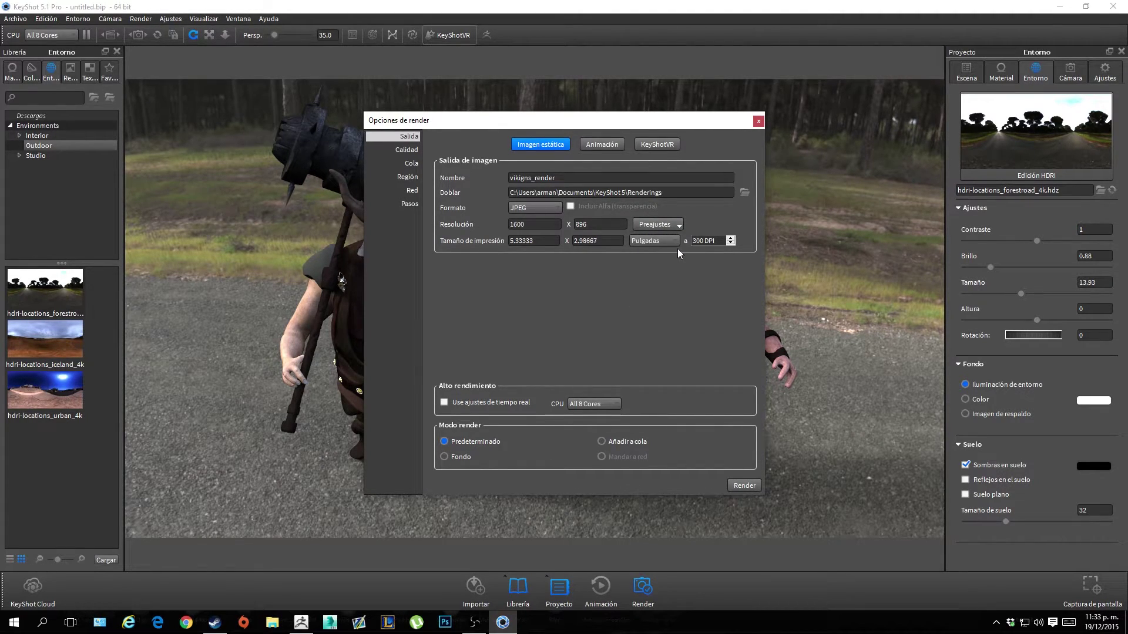
{"action": "left_click", "coordinate": [554, 226]}
{"action": "key", "text": "Tab"}
{"action": "left_click", "coordinate": [616, 404]}
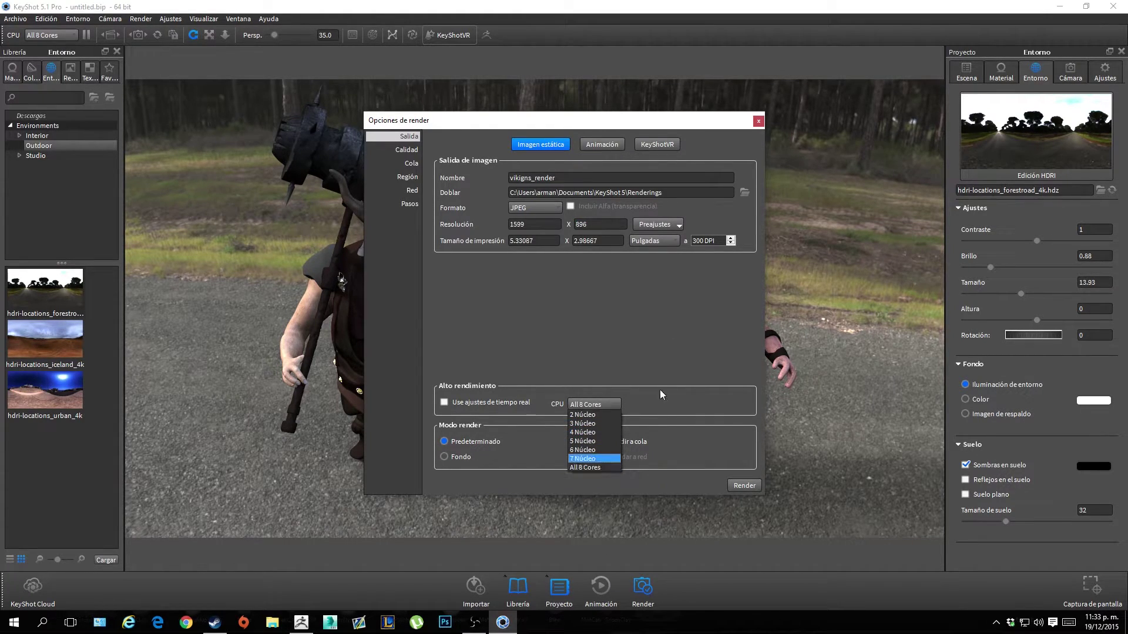
{"action": "left_click", "coordinate": [627, 407]}
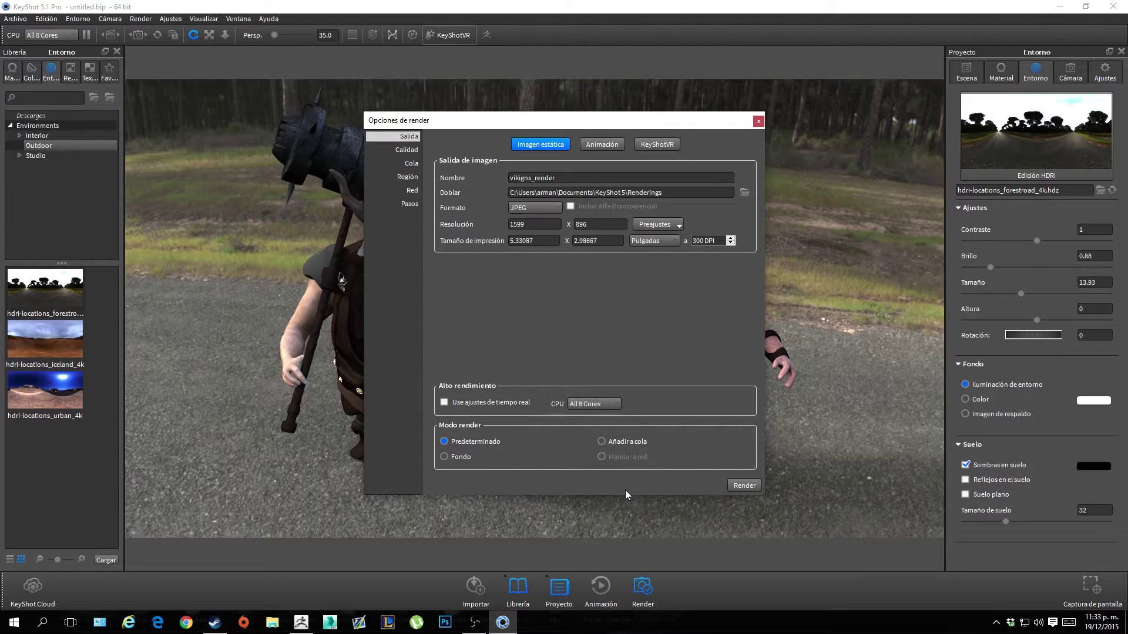
Render the 1599 × 896 vikings still to vikigns_render.jpg and close the finished render window
{"action": "left_click", "coordinate": [747, 487]}
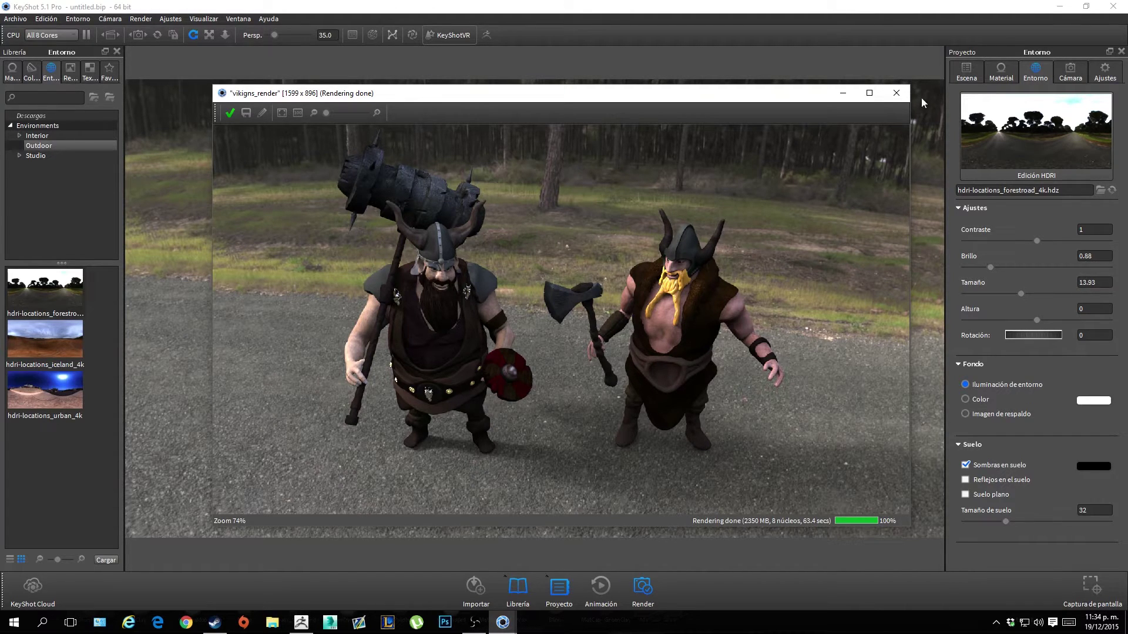
{"action": "left_click", "coordinate": [905, 100]}
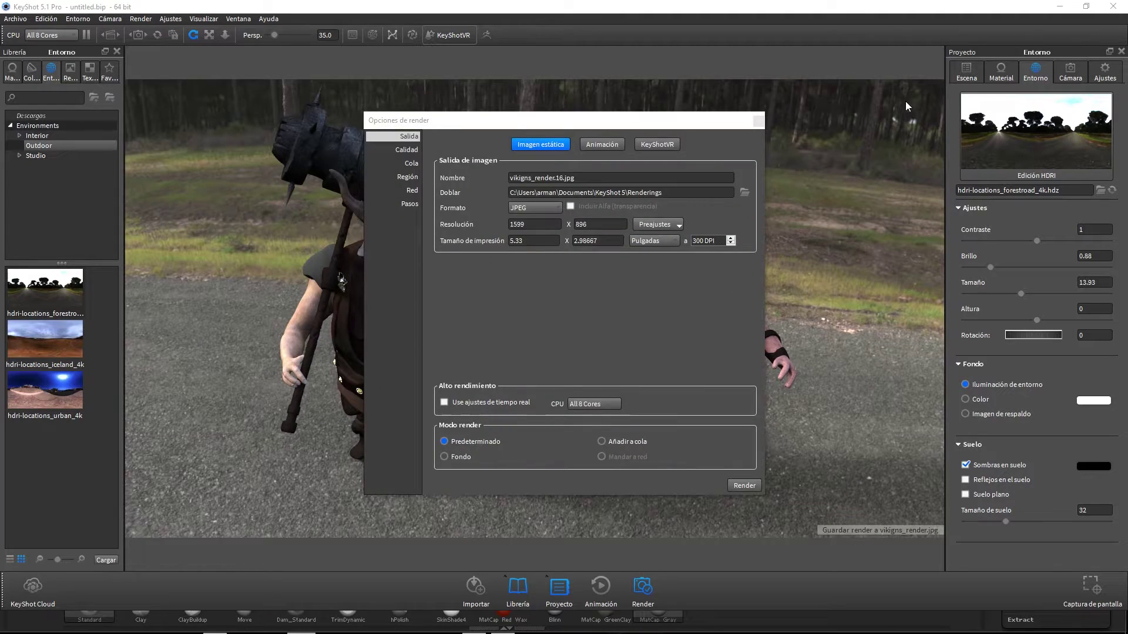
Start the animation wizard from the timeline and preview turntable, translation, rotation and fade types
{"action": "left_click", "coordinate": [758, 120]}
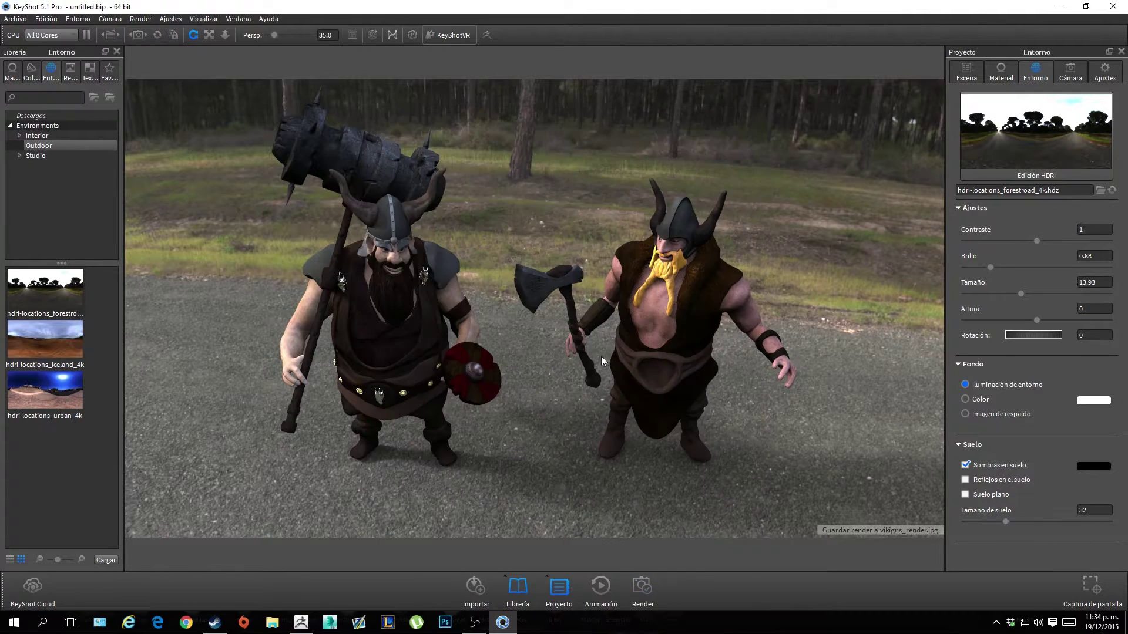
{"action": "left_click", "coordinate": [601, 588]}
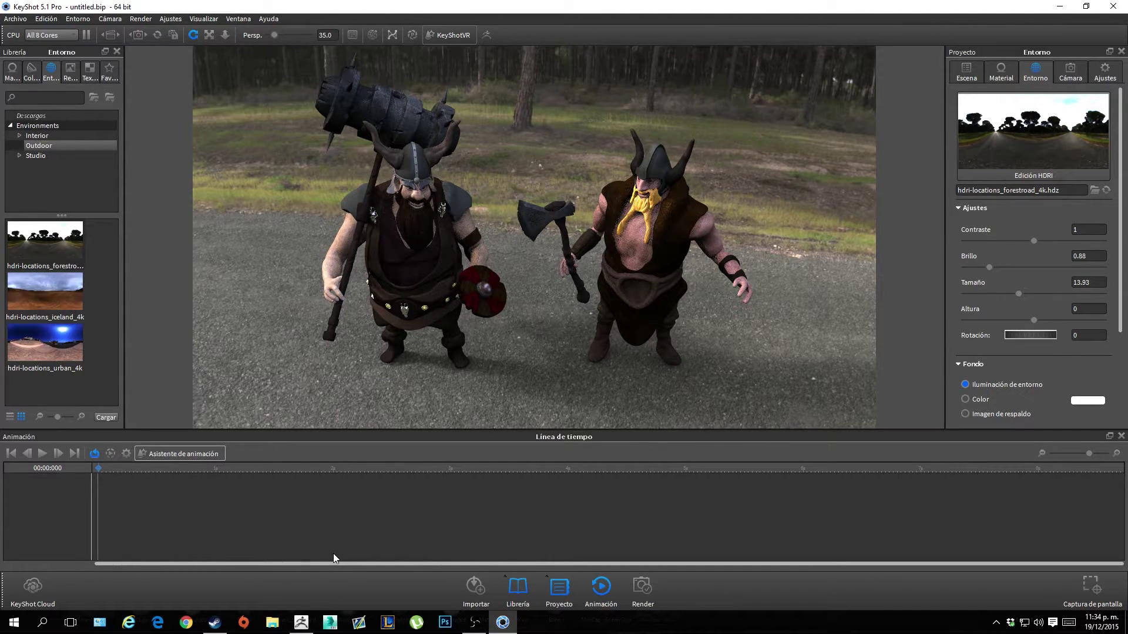
{"action": "left_click", "coordinate": [197, 454]}
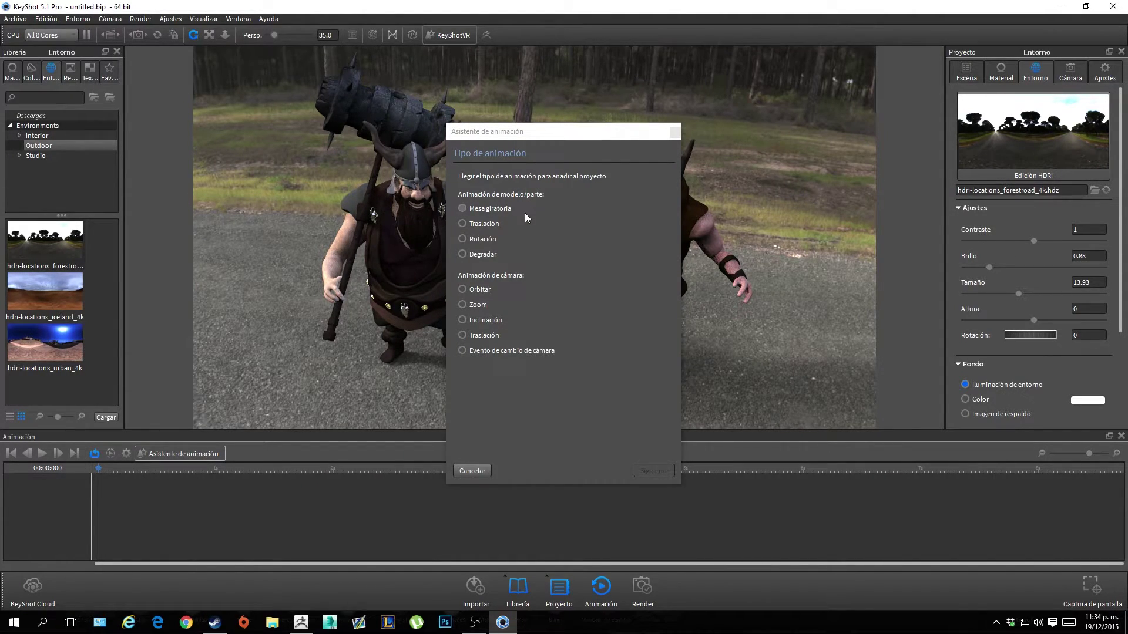
{"action": "left_click", "coordinate": [489, 208]}
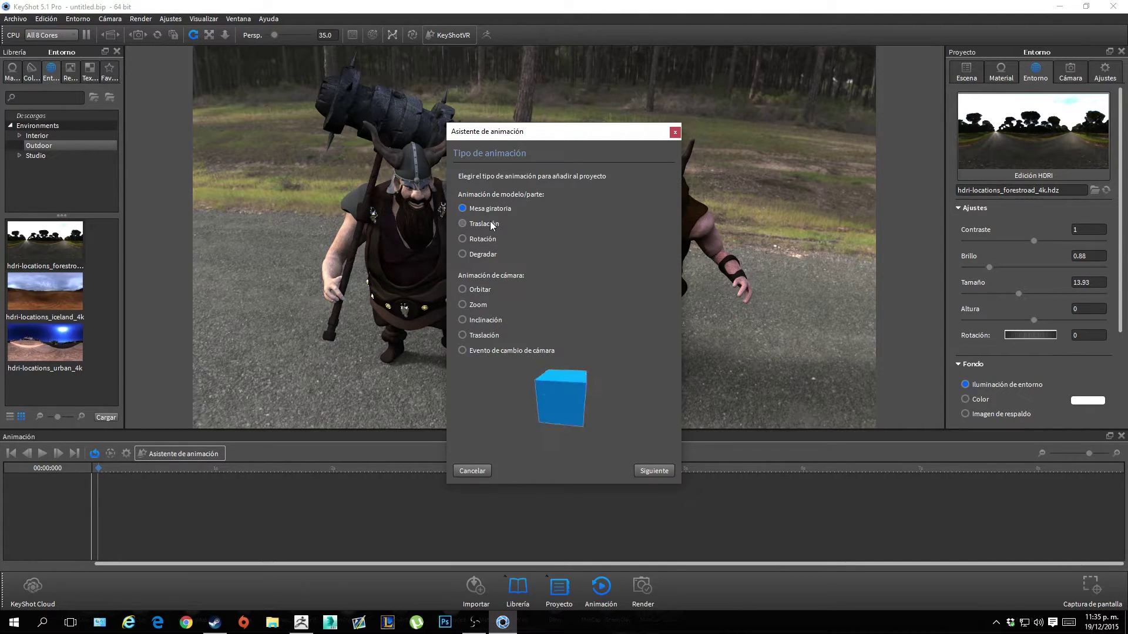
{"action": "left_click", "coordinate": [491, 224]}
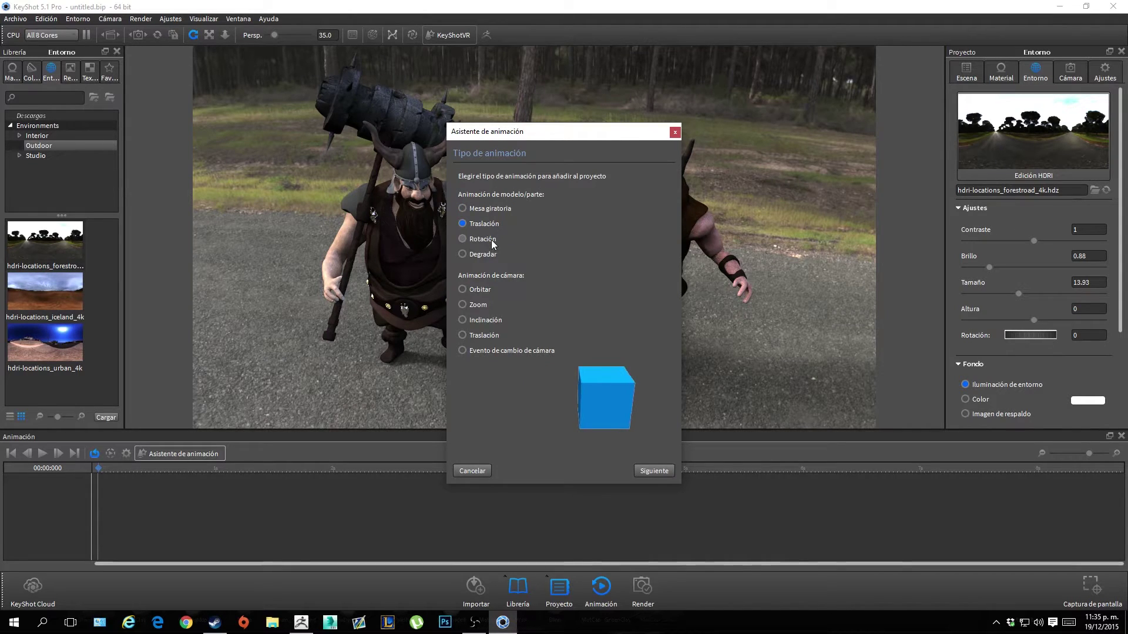
{"action": "left_click", "coordinate": [491, 240]}
{"action": "left_click", "coordinate": [491, 255]}
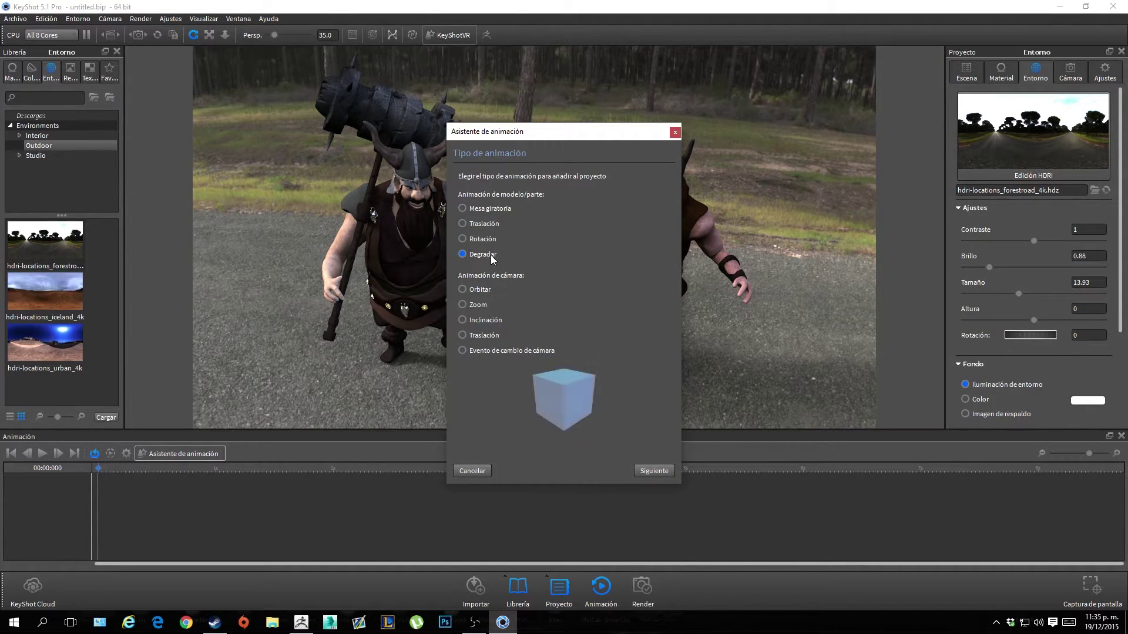
Preview the orbit, zoom, tilt and translation camera animations, then choose Zoom
{"action": "left_click", "coordinate": [482, 290]}
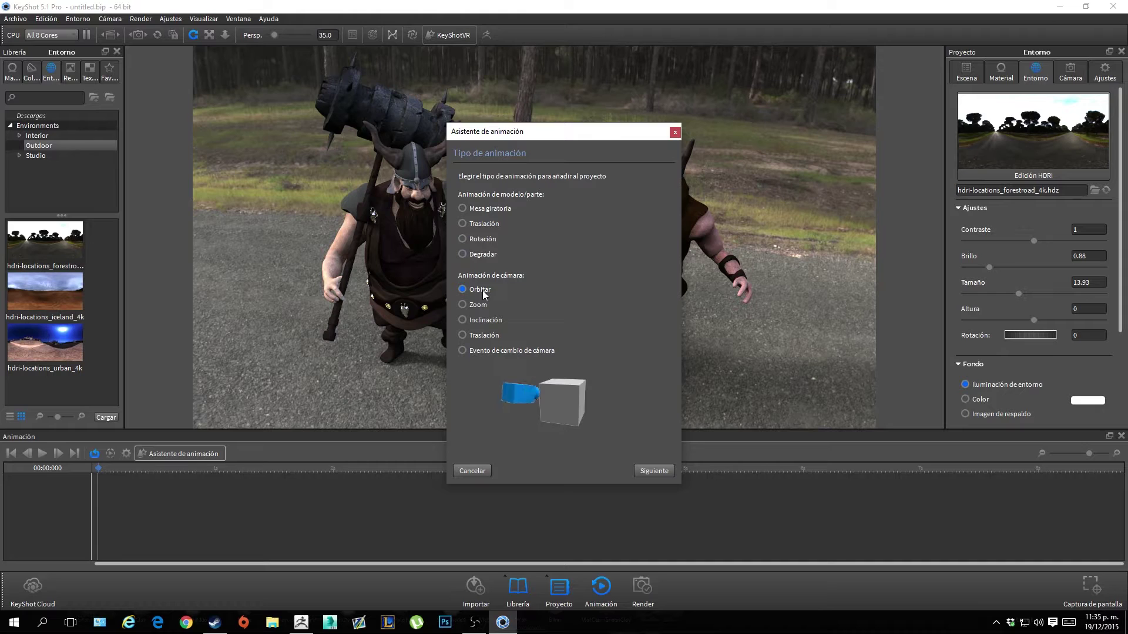
{"action": "left_click", "coordinate": [474, 306]}
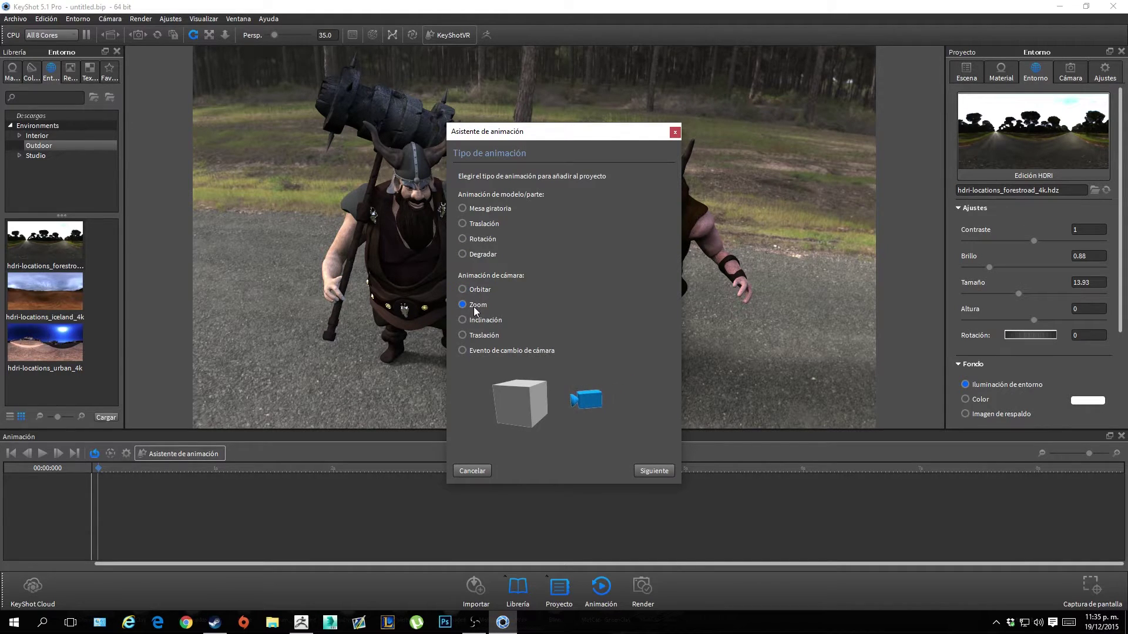
{"action": "left_click", "coordinate": [474, 323]}
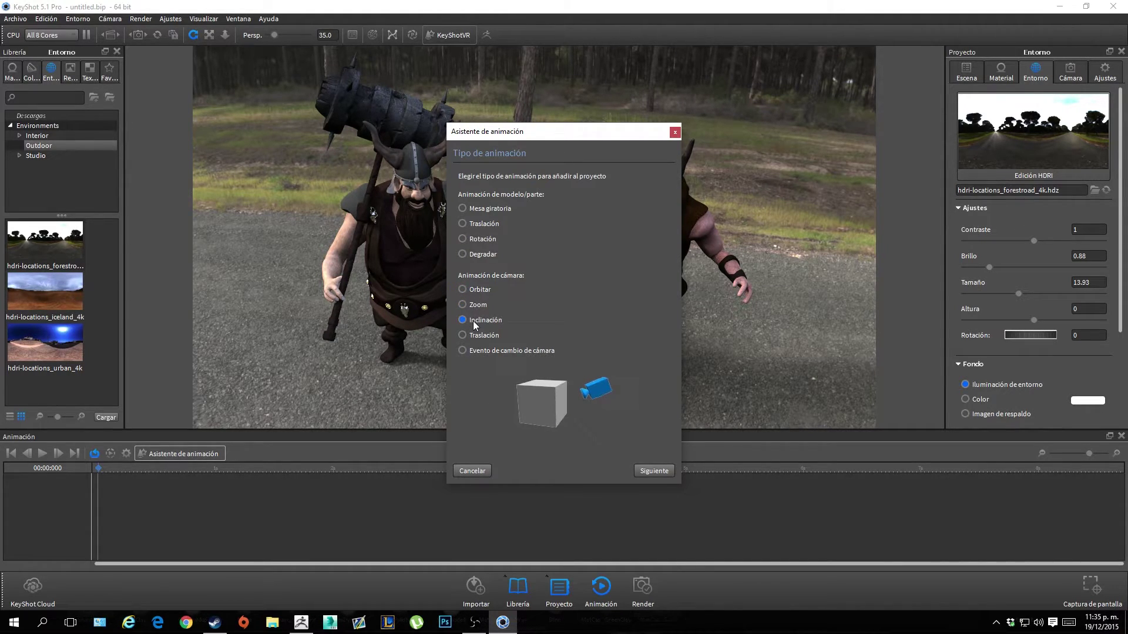
{"action": "left_click", "coordinate": [494, 336]}
{"action": "left_click", "coordinate": [475, 308]}
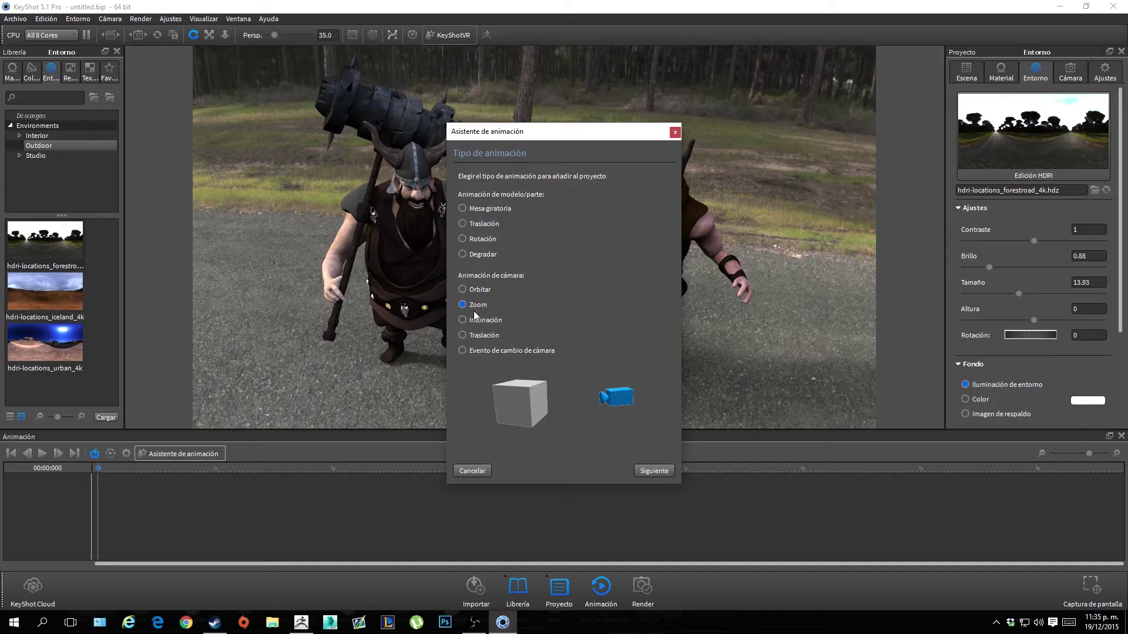
Add a new camera named Cámara 1 and create the five-second linear zoom 'Cámara 1 zoom 1'
{"action": "left_click", "coordinate": [657, 471]}
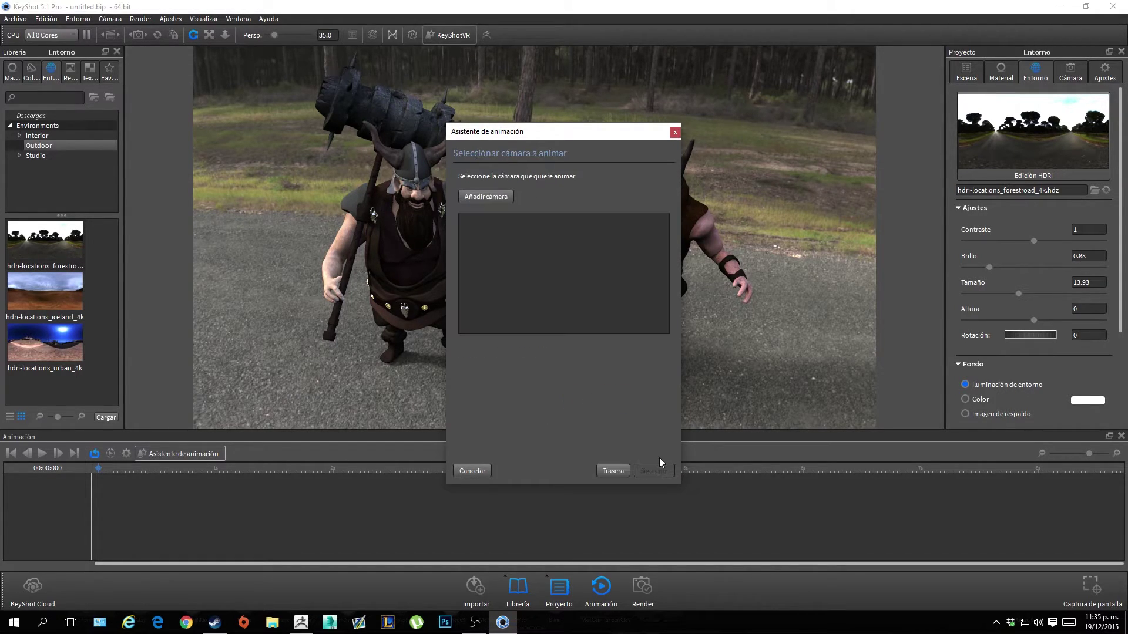
{"action": "left_click", "coordinate": [484, 196]}
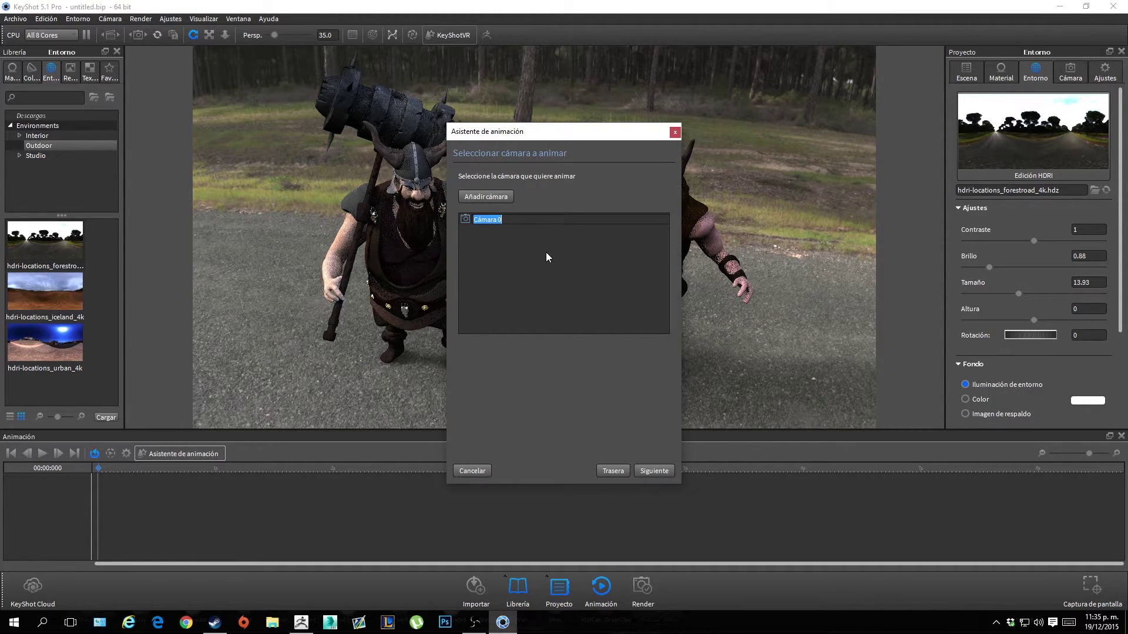
{"action": "type", "text": "Cámara 1"}
{"action": "left_click", "coordinate": [649, 474]}
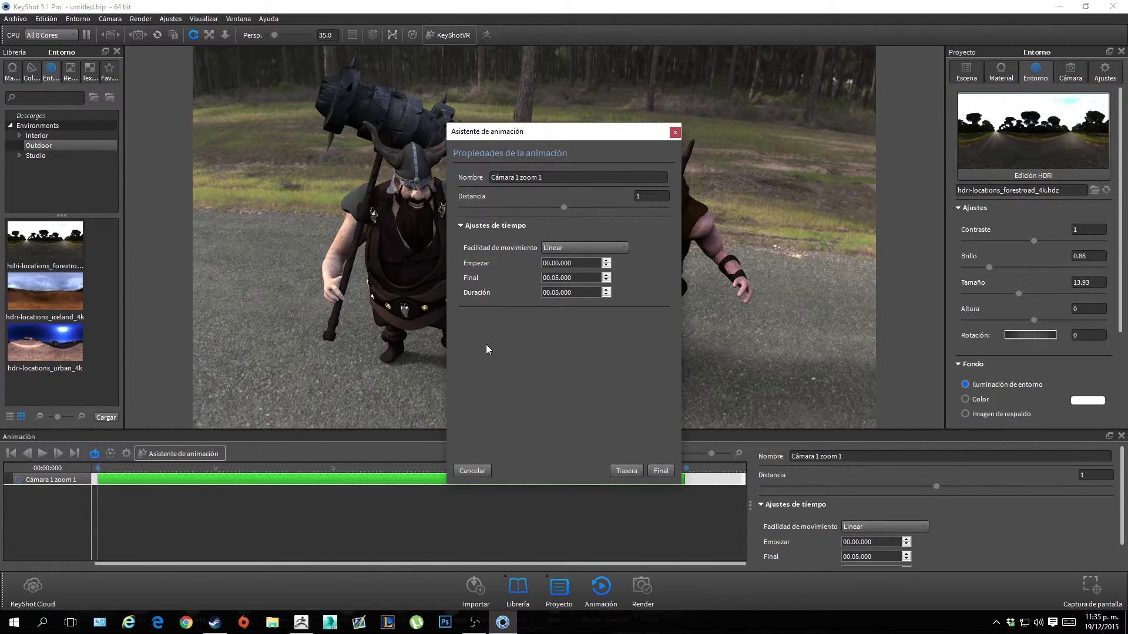
{"action": "triple_click", "coordinate": [580, 171]}
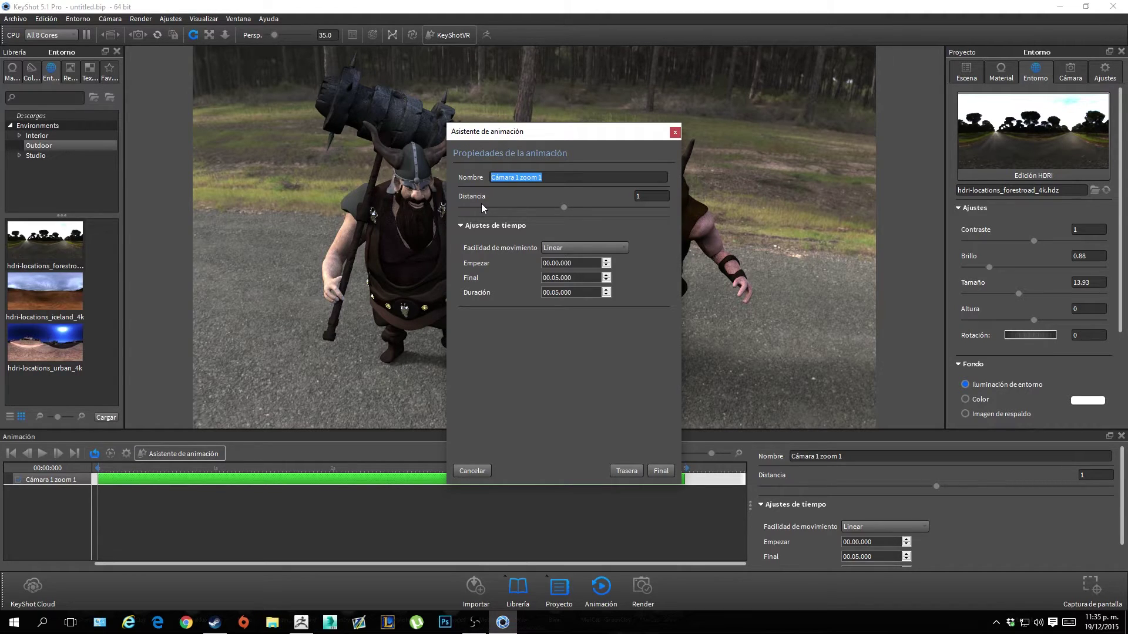
{"action": "left_click", "coordinate": [660, 471]}
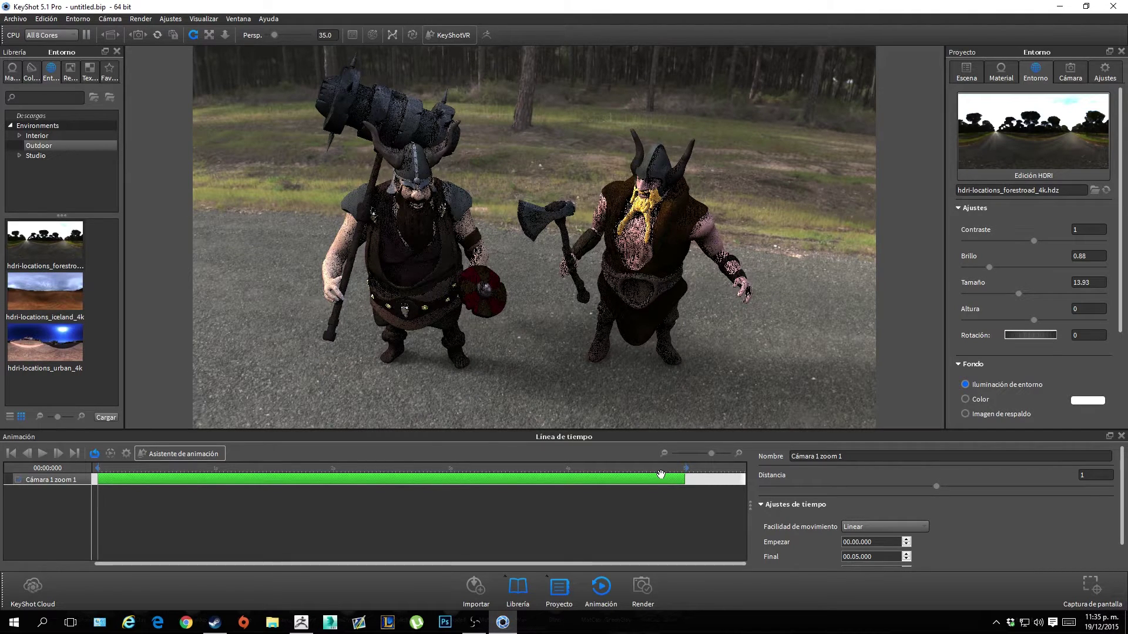
Switch the render options to Animación at the 800 x 448 preset resolution
{"action": "left_click", "coordinate": [644, 592]}
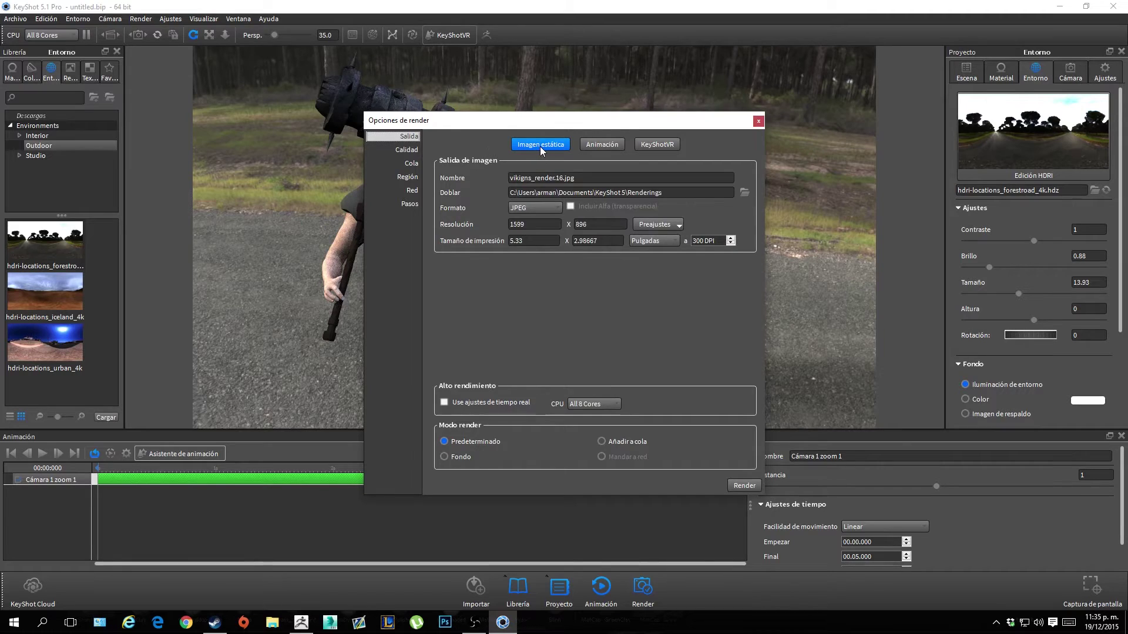
{"action": "left_click", "coordinate": [594, 149]}
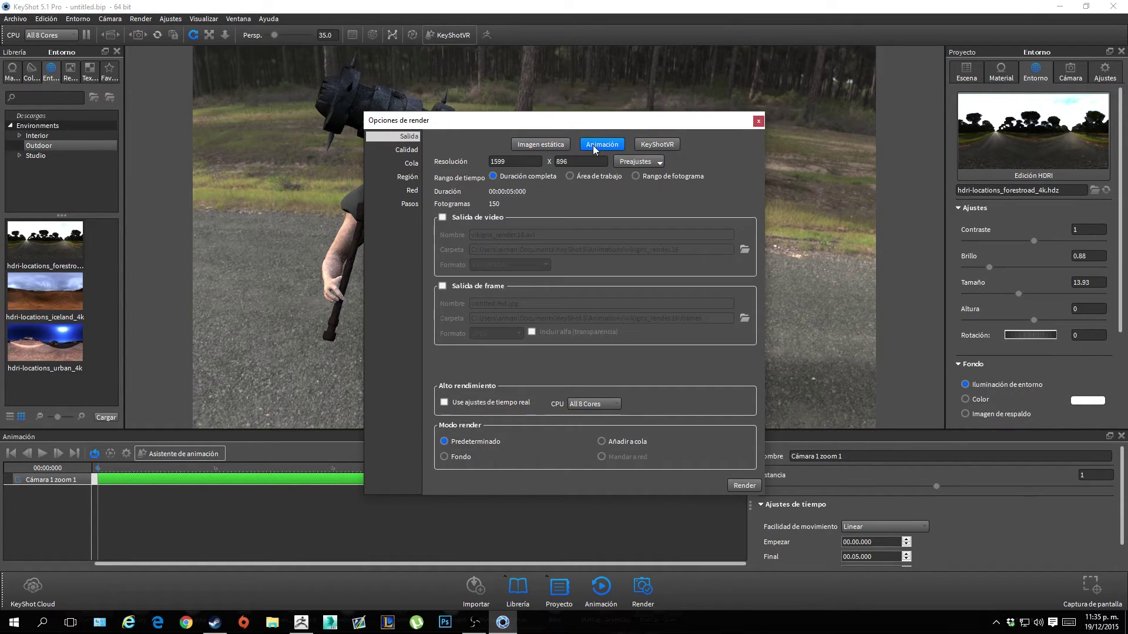
{"action": "left_click", "coordinate": [643, 161]}
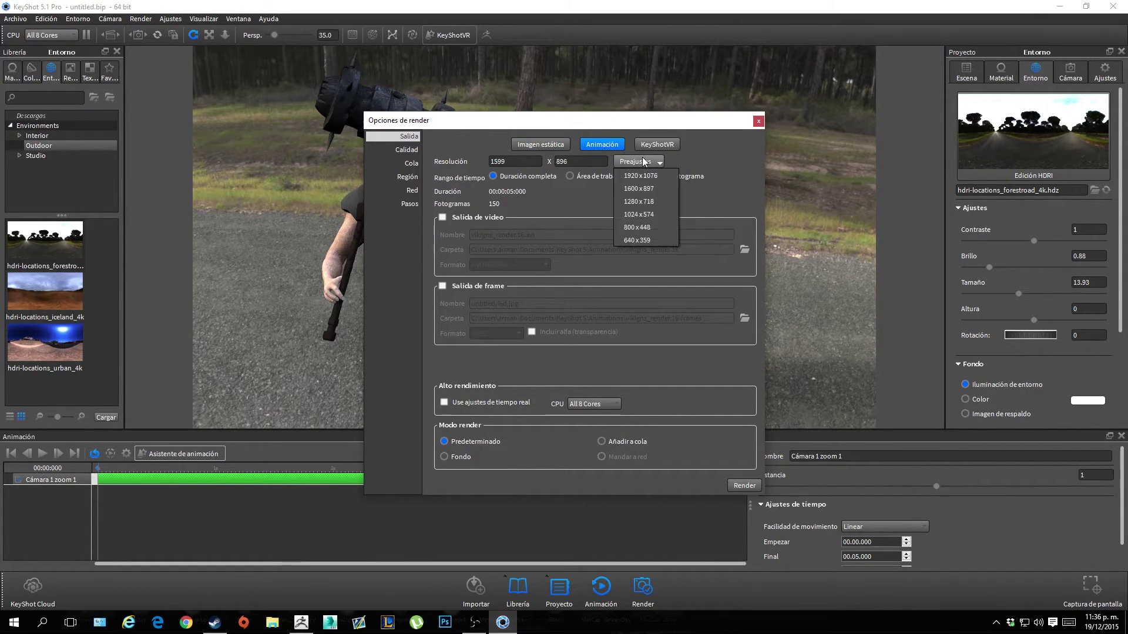
{"action": "left_click", "coordinate": [650, 231]}
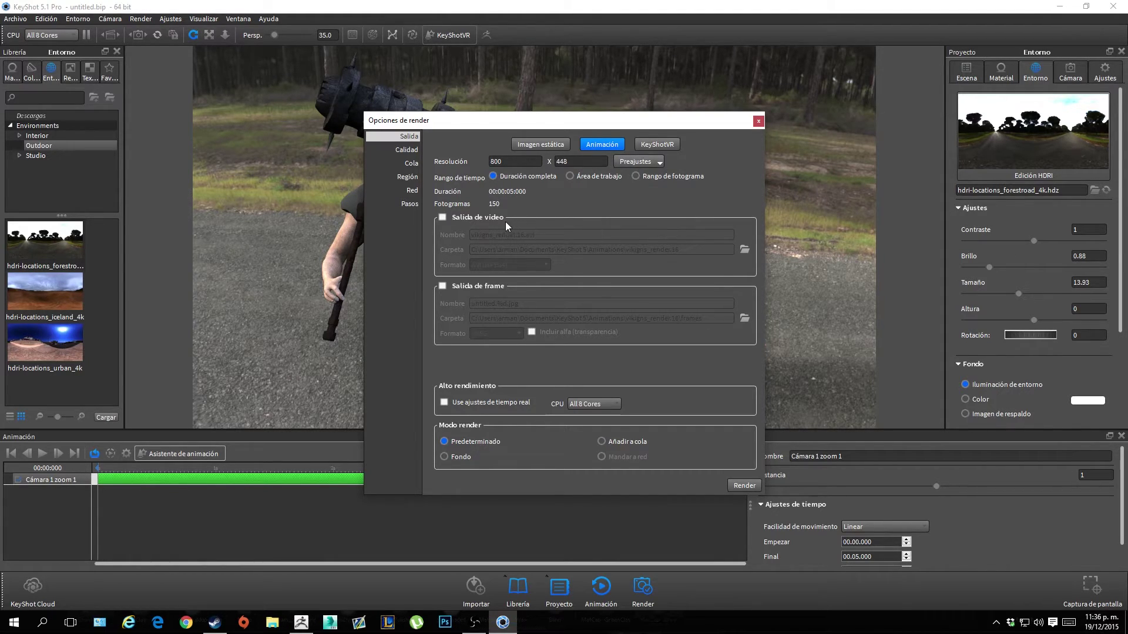
Enable video output saved to the Escritorio (Desktop) folder as vikigns_render.16.avi
{"action": "left_click", "coordinate": [484, 217]}
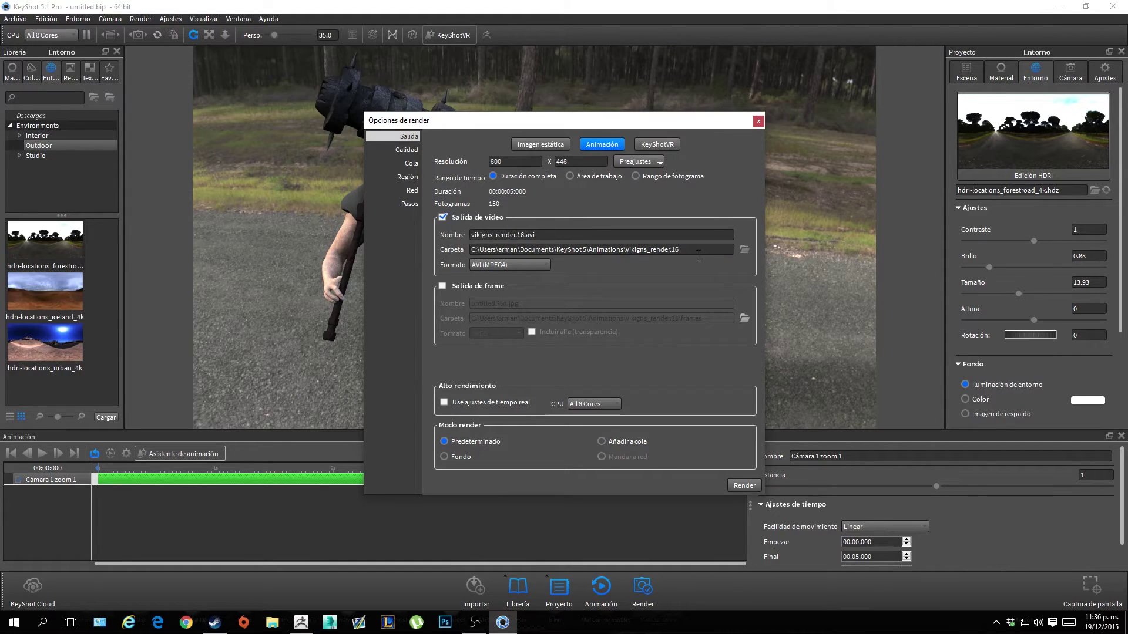
{"action": "left_click", "coordinate": [744, 250]}
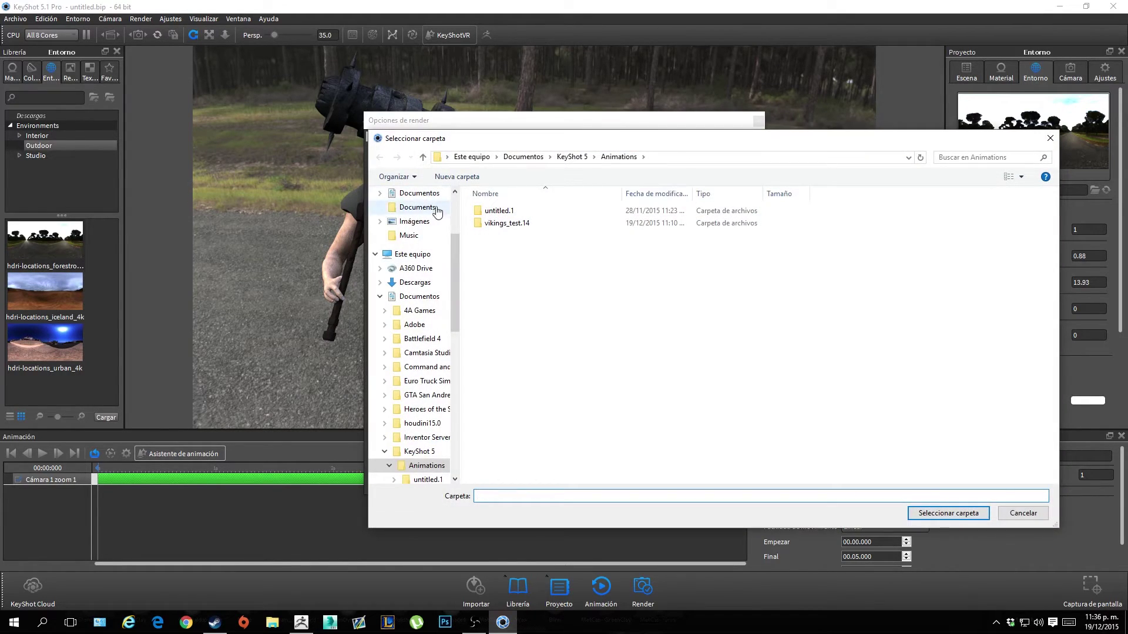
{"action": "scroll", "coordinate": [435, 214], "scroll_direction": "up", "scroll_amount": 3}
{"action": "left_click", "coordinate": [432, 217]}
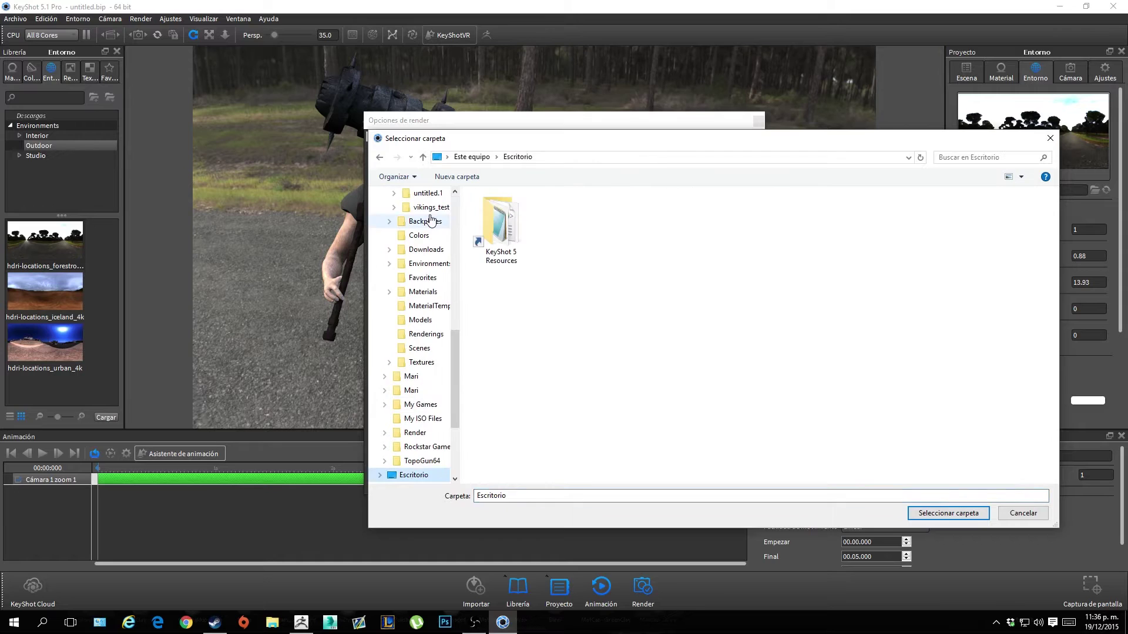
{"action": "left_click", "coordinate": [953, 510]}
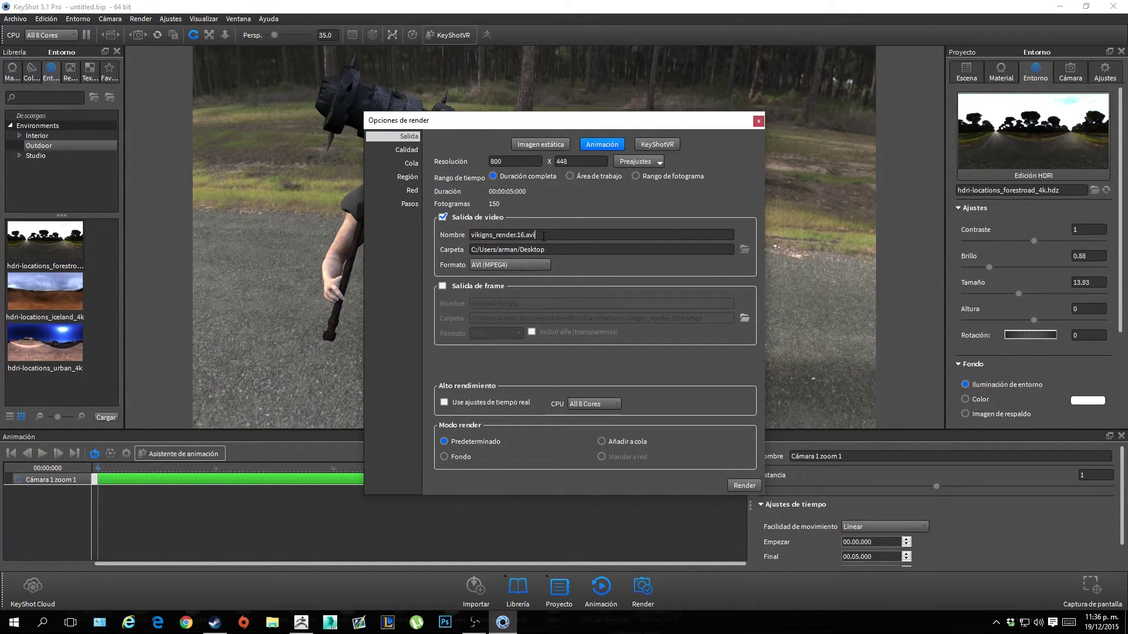
Set the video format to Quicktime (MPEG4) and start rendering the vikings animation
{"action": "left_click", "coordinate": [503, 264]}
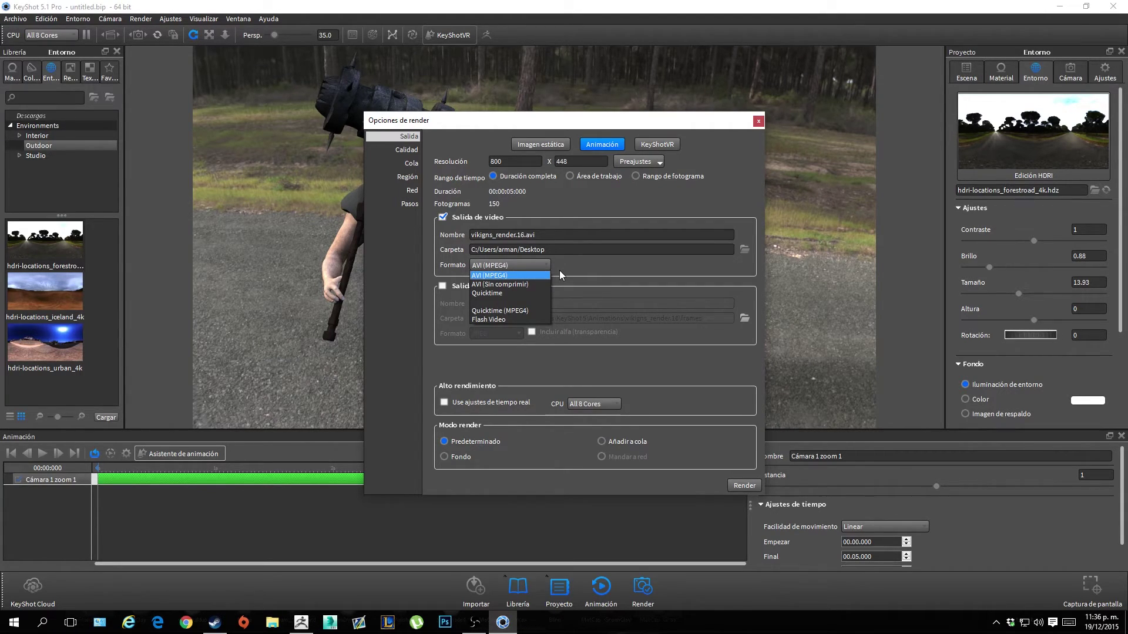
{"action": "left_click", "coordinate": [524, 311]}
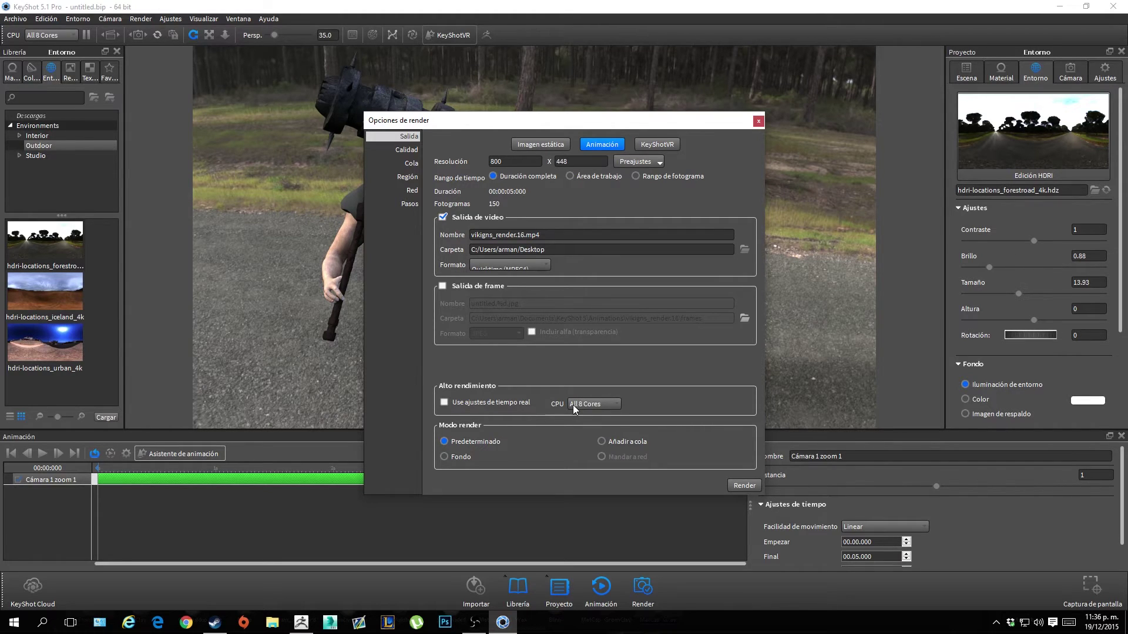
{"action": "left_click", "coordinate": [745, 485]}
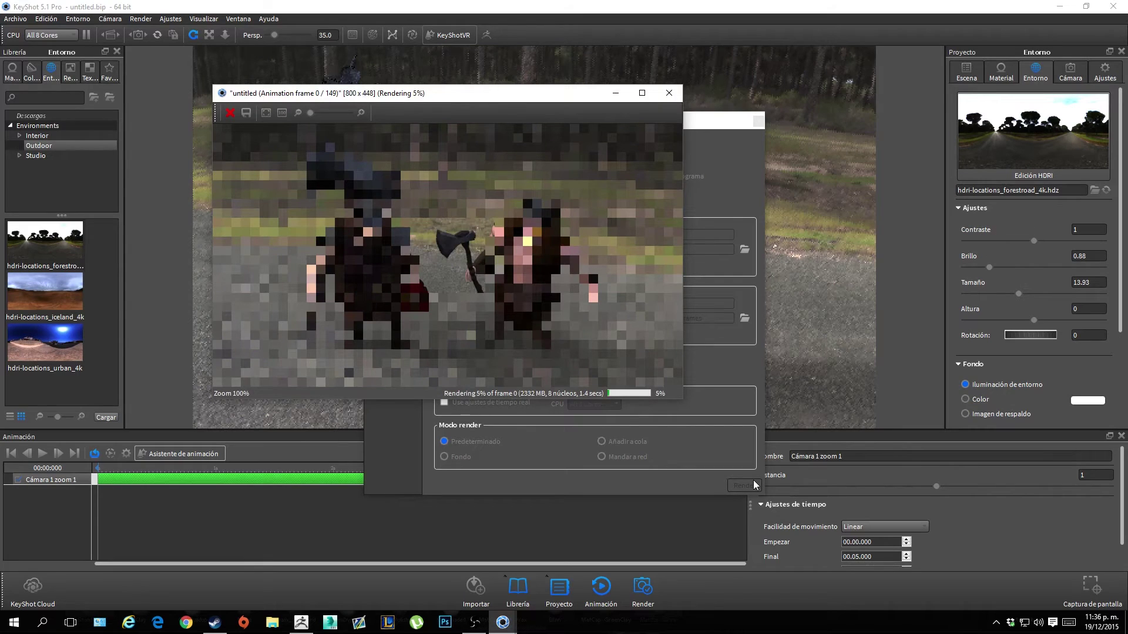